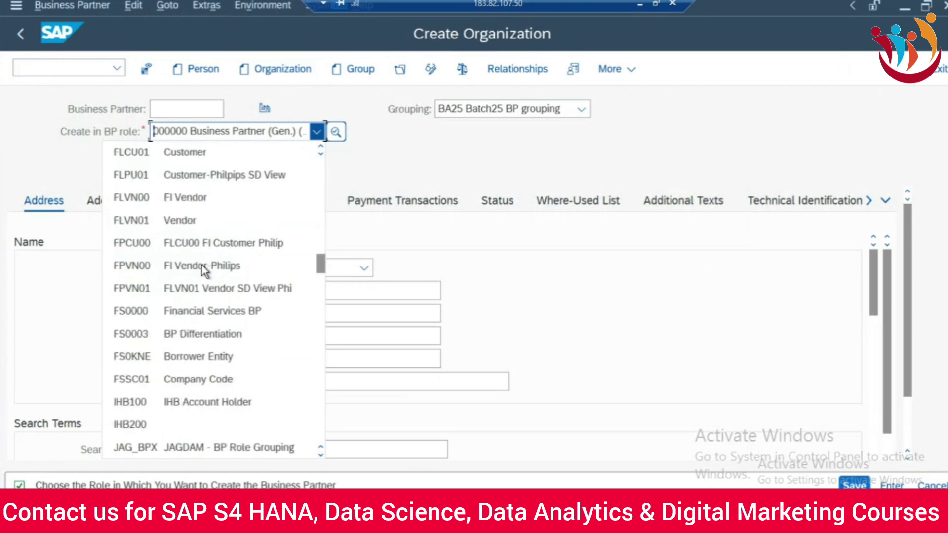
Review the vendor roles offered in the BP role list and leave the new organization without saving
{"action": "scroll", "coordinate": [205, 271], "scroll_direction": "down", "scroll_amount": 3}
{"action": "scroll", "coordinate": [205, 271], "scroll_direction": "up", "scroll_amount": 2}
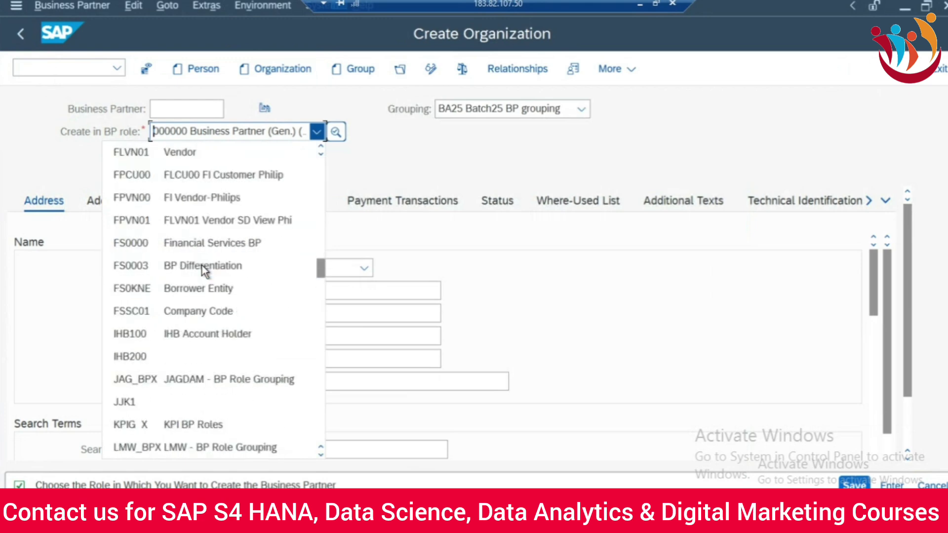
{"action": "scroll", "coordinate": [115, 212], "scroll_direction": "up", "scroll_amount": 2}
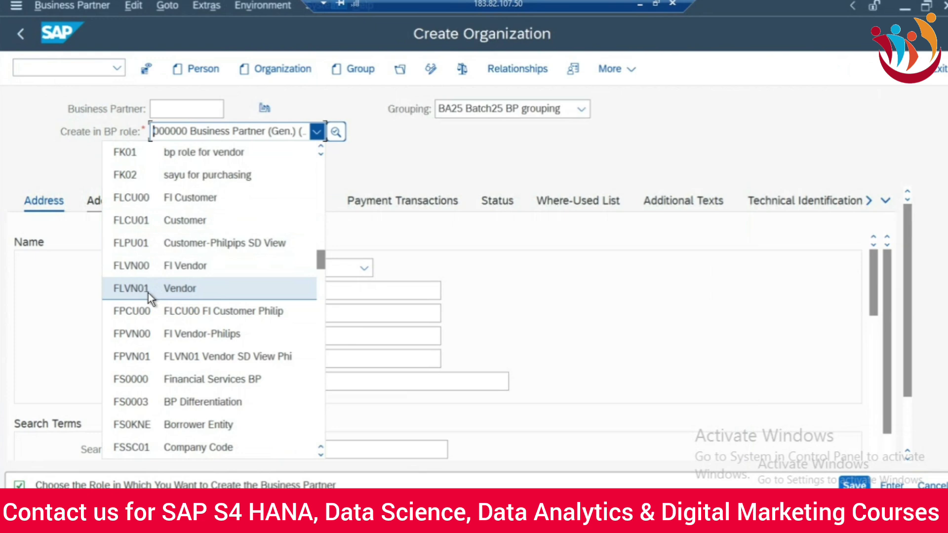
{"action": "left_click", "coordinate": [574, 267]}
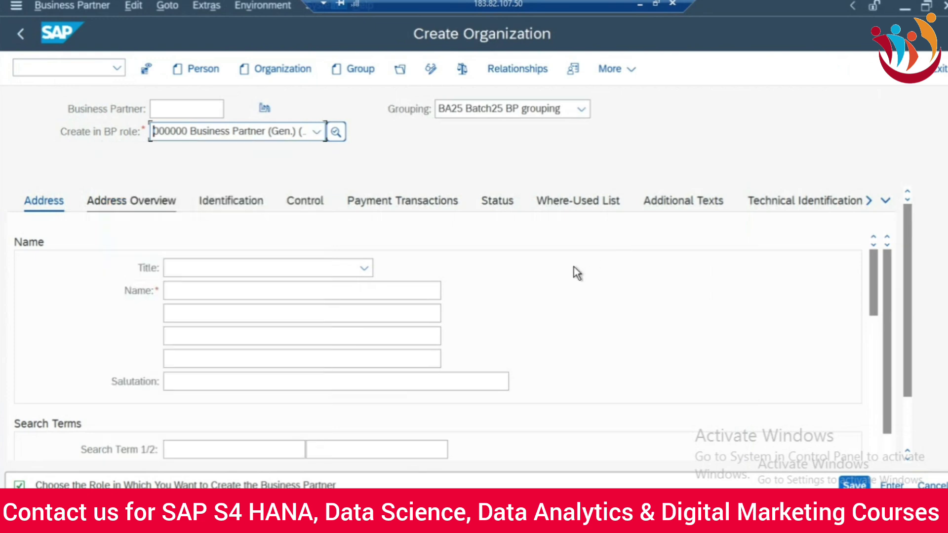
{"action": "left_click", "coordinate": [22, 34]}
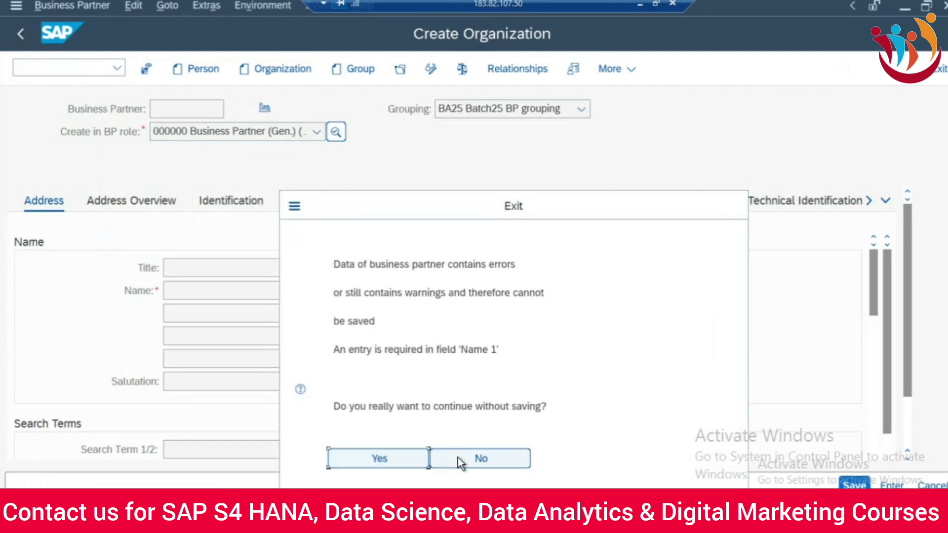
{"action": "left_click", "coordinate": [380, 459]}
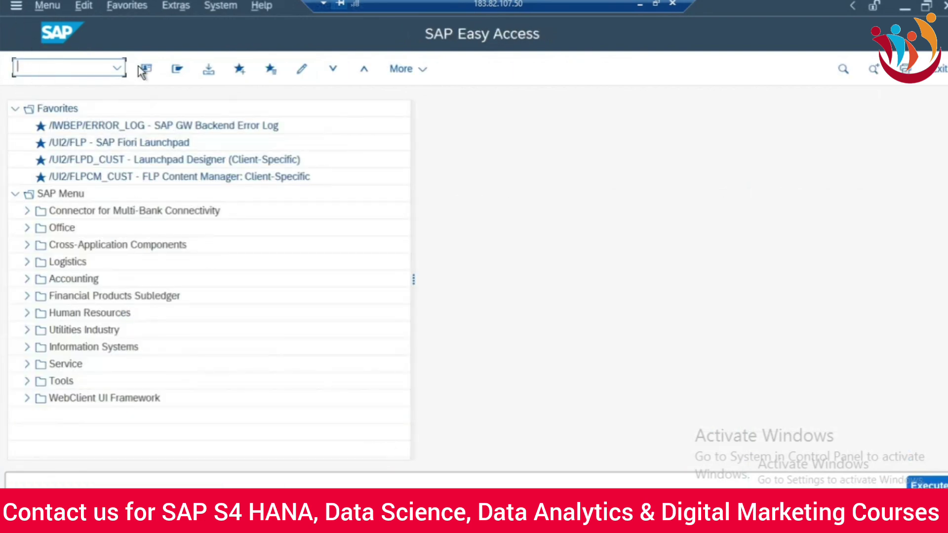
Run the spro transaction and open the SAP Reference IMG
{"action": "left_click", "coordinate": [118, 72]}
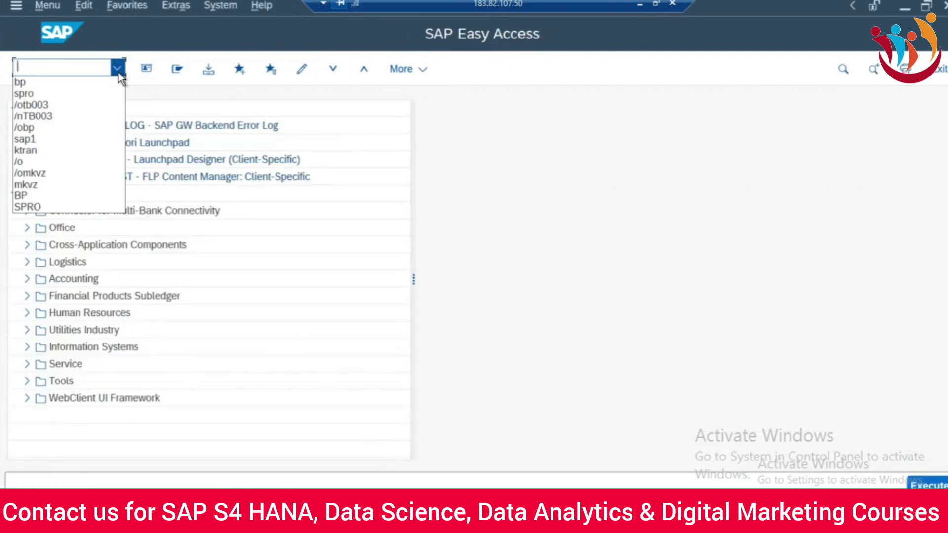
{"action": "left_click", "coordinate": [28, 91]}
{"action": "key", "text": "Return"}
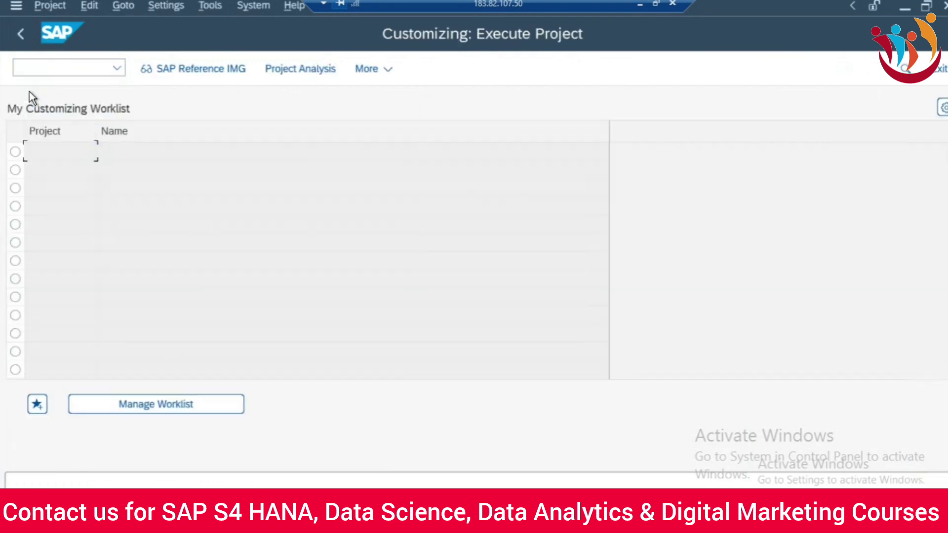
{"action": "left_click", "coordinate": [173, 69]}
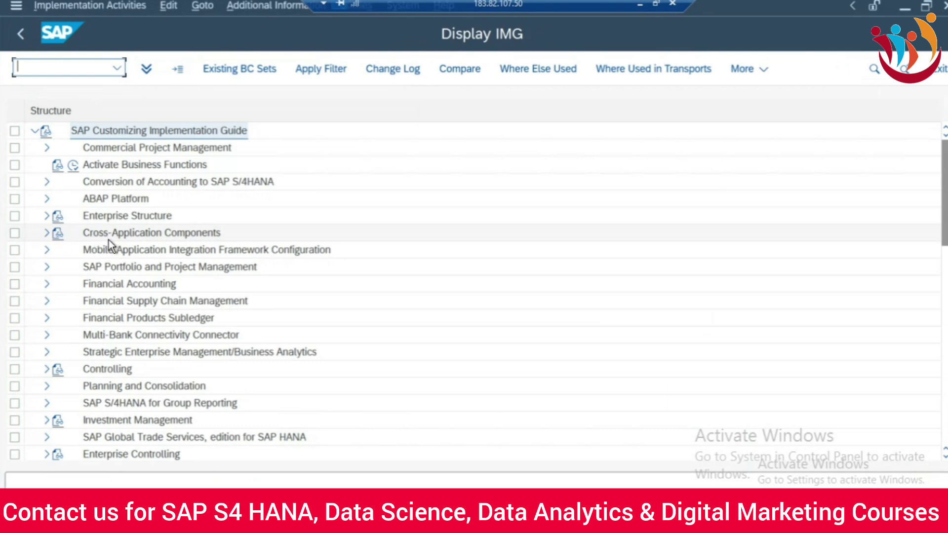
Expand Cross-Application Components and its SAP Business Partner node in the implementation guide
{"action": "left_click", "coordinate": [46, 232]}
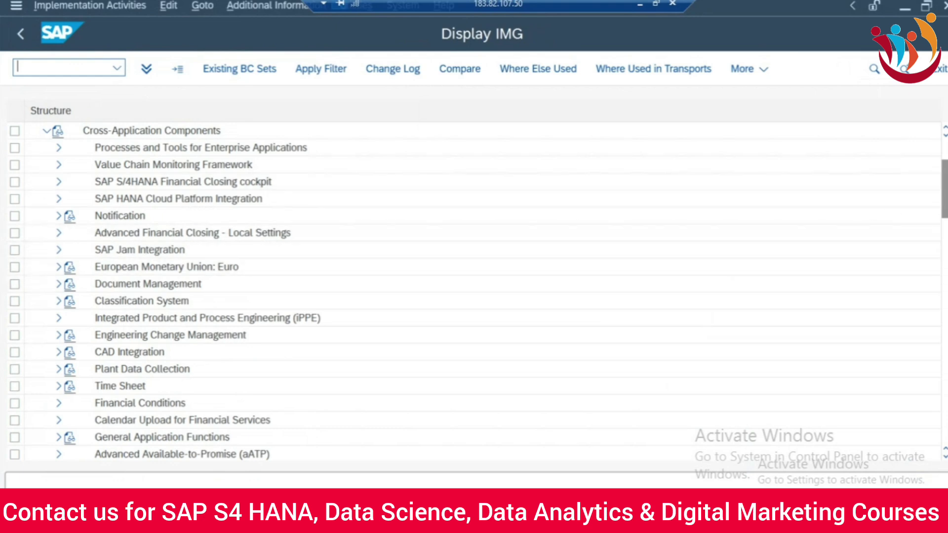
{"action": "scroll", "coordinate": [265, 301], "scroll_direction": "down", "scroll_amount": 5}
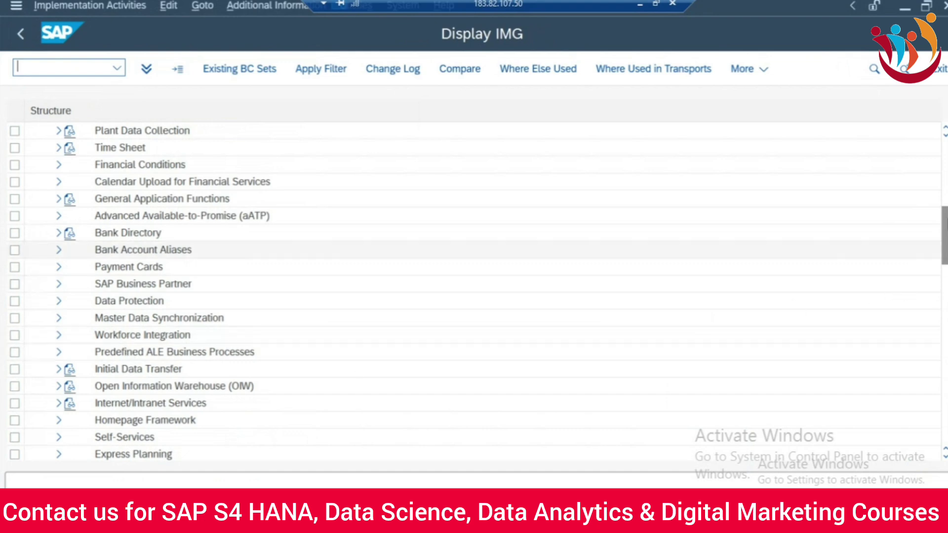
{"action": "scroll", "coordinate": [943, 259], "scroll_direction": "down", "scroll_amount": 1}
{"action": "scroll", "coordinate": [943, 259], "scroll_direction": "down", "scroll_amount": 4}
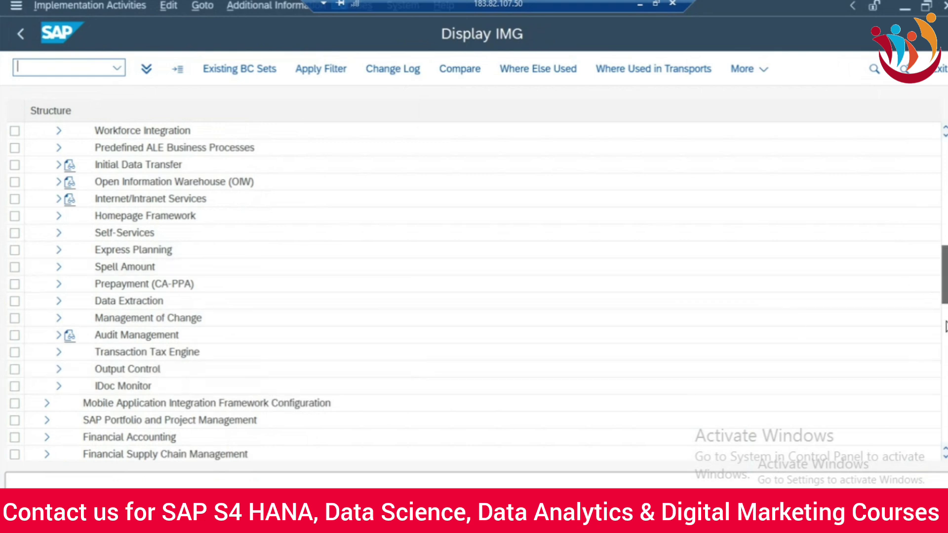
{"action": "scroll", "coordinate": [943, 276], "scroll_direction": "down", "scroll_amount": 1}
{"action": "scroll", "coordinate": [940, 348], "scroll_direction": "down", "scroll_amount": 6}
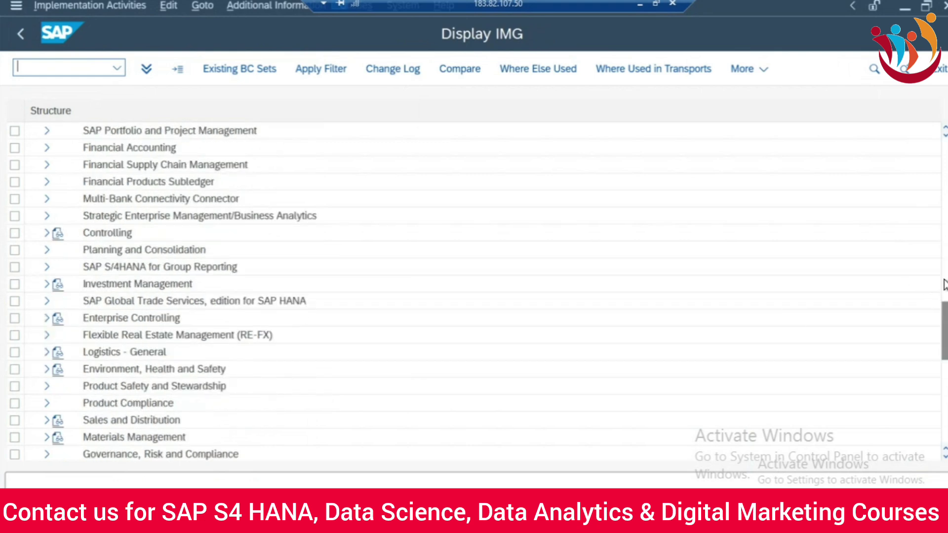
{"action": "scroll", "coordinate": [939, 348], "scroll_direction": "up", "scroll_amount": 7}
{"action": "scroll", "coordinate": [940, 301], "scroll_direction": "down", "scroll_amount": 6}
{"action": "scroll", "coordinate": [939, 251], "scroll_direction": "up", "scroll_amount": 10}
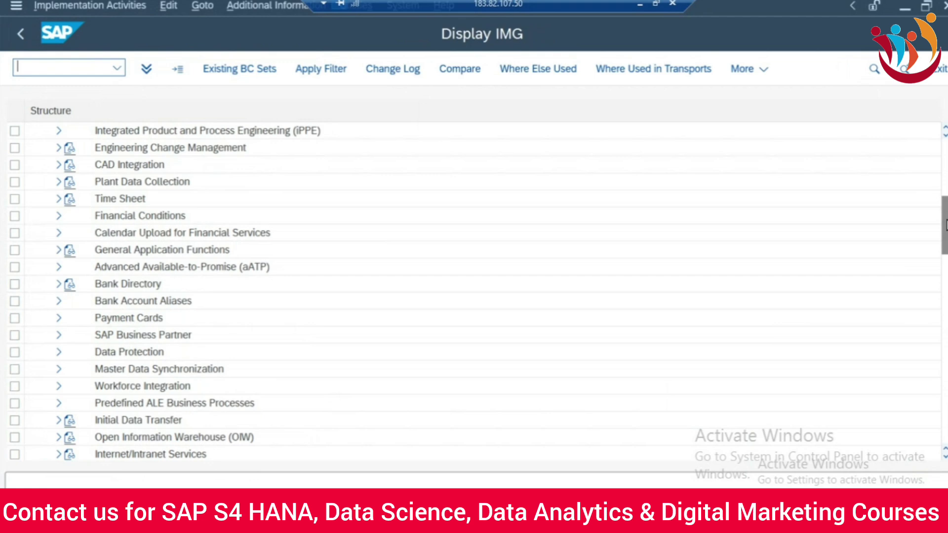
{"action": "left_click", "coordinate": [59, 335]}
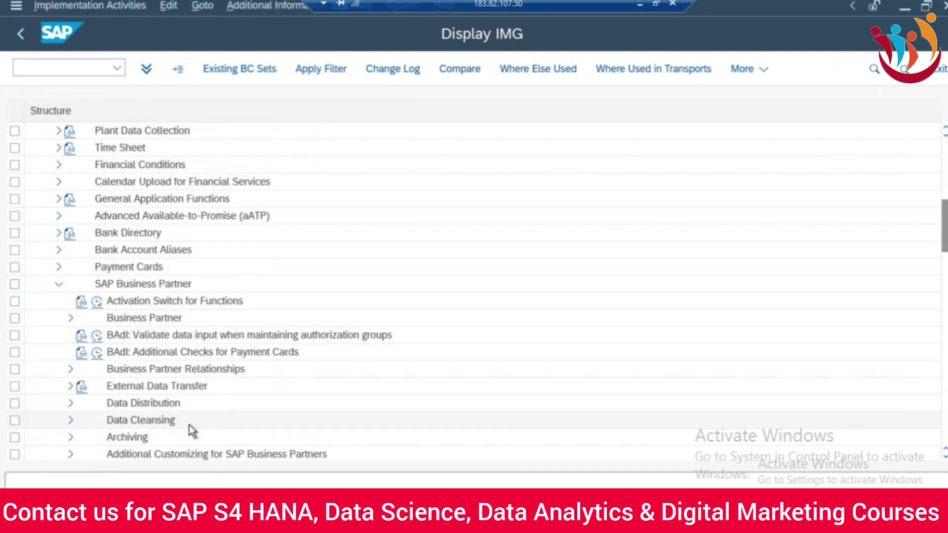
Expand Business Partner, Basic Settings and Business Partner Roles, and open the Define BP Roles activity with its locked data displayed
{"action": "left_click", "coordinate": [71, 318]}
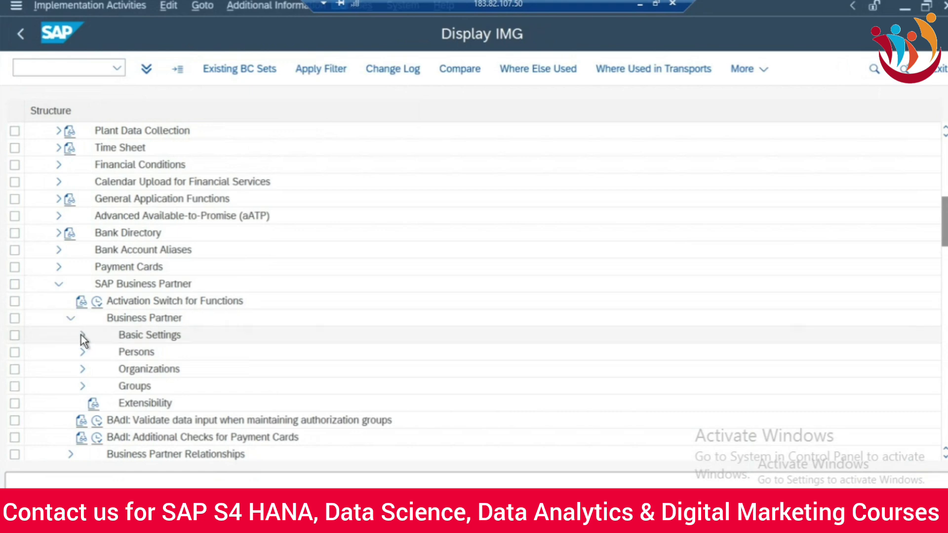
{"action": "left_click", "coordinate": [82, 335]}
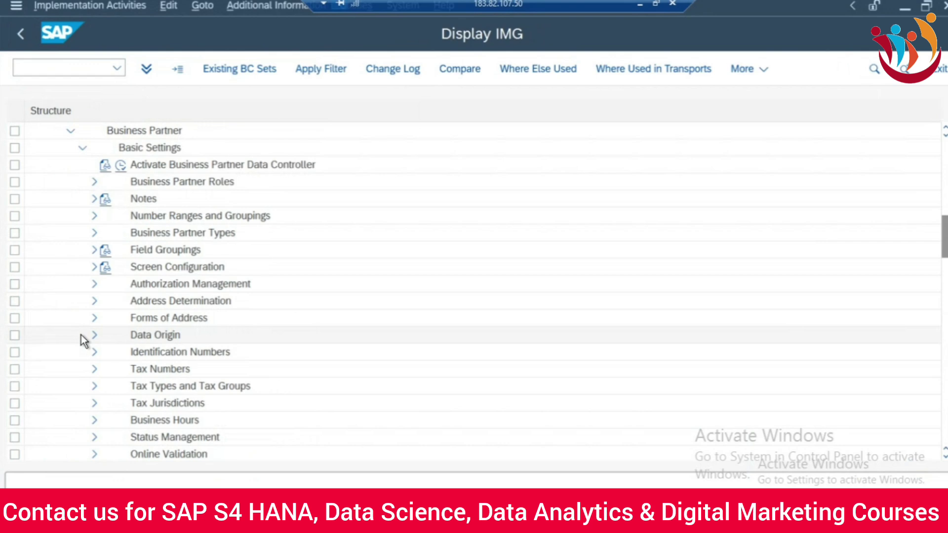
{"action": "left_click", "coordinate": [94, 182]}
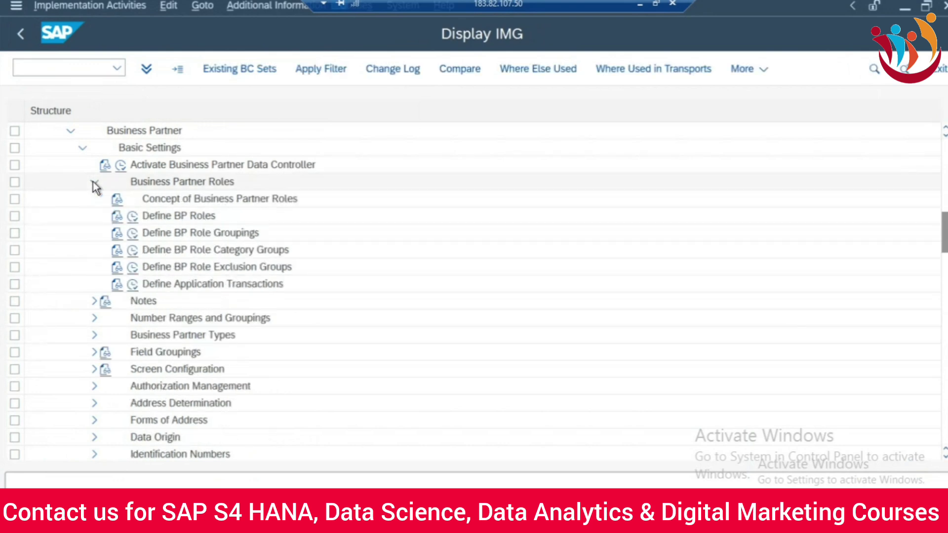
{"action": "left_click", "coordinate": [133, 218]}
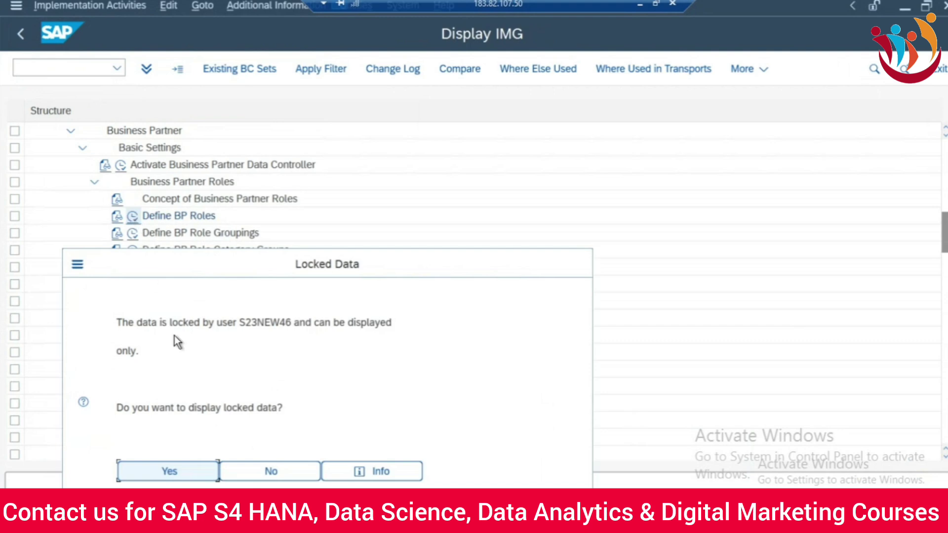
{"action": "left_click", "coordinate": [168, 471]}
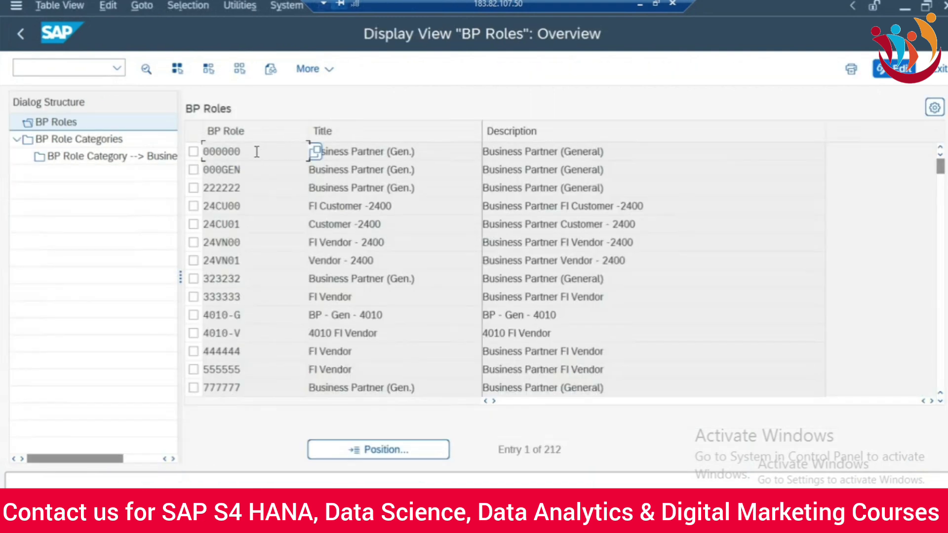
Examine the standard BP roles in the overview, particularly general role 000000 and FI vendor role FLVN00
{"action": "left_click_drag", "start_coordinate": [256, 151], "coordinate": [202, 155]}
{"action": "left_click", "coordinate": [252, 152]}
{"action": "left_click", "coordinate": [367, 153]}
{"action": "scroll", "coordinate": [344, 282], "scroll_direction": "down", "scroll_amount": 2}
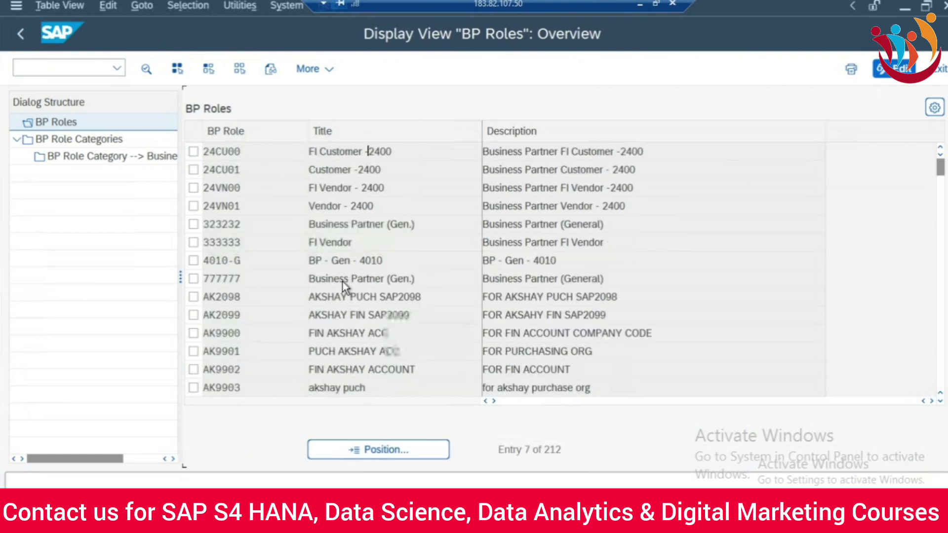
{"action": "scroll", "coordinate": [343, 281], "scroll_direction": "down", "scroll_amount": 8}
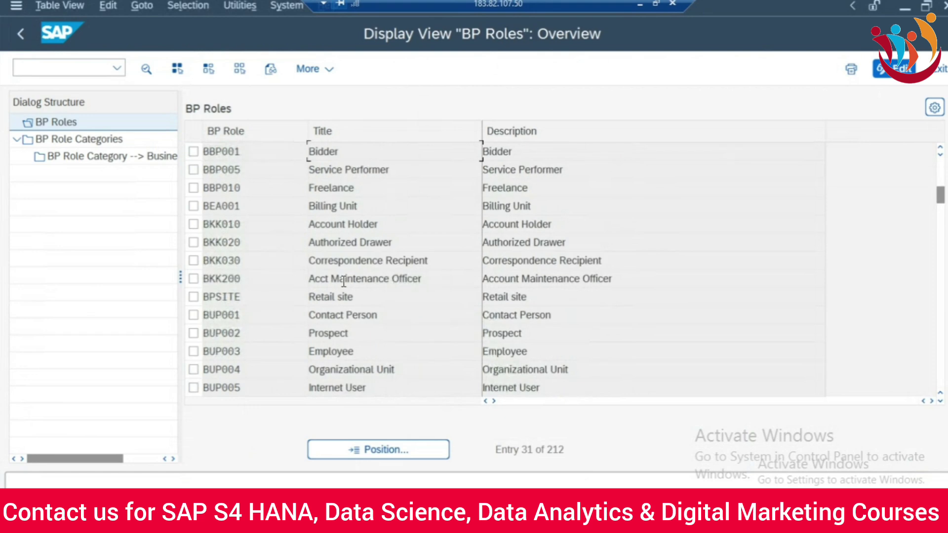
{"action": "scroll", "coordinate": [342, 280], "scroll_direction": "down", "scroll_amount": 4}
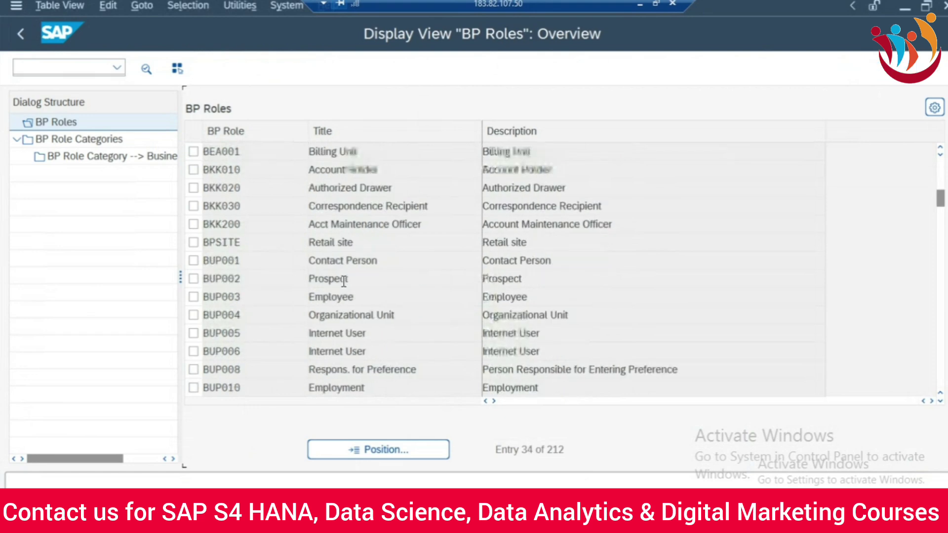
{"action": "scroll", "coordinate": [230, 282], "scroll_direction": "down", "scroll_amount": 3}
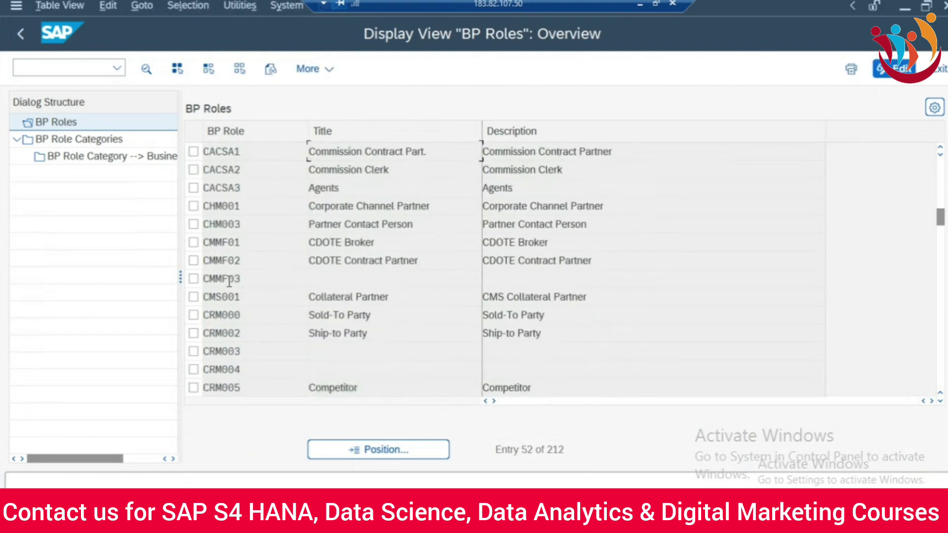
{"action": "scroll", "coordinate": [228, 282], "scroll_direction": "down", "scroll_amount": 3}
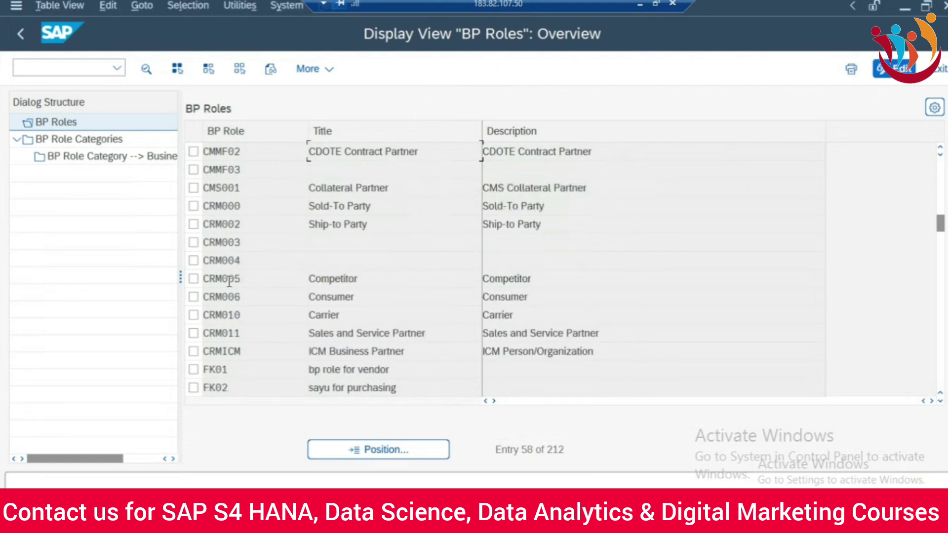
{"action": "scroll", "coordinate": [229, 282], "scroll_direction": "down", "scroll_amount": 3}
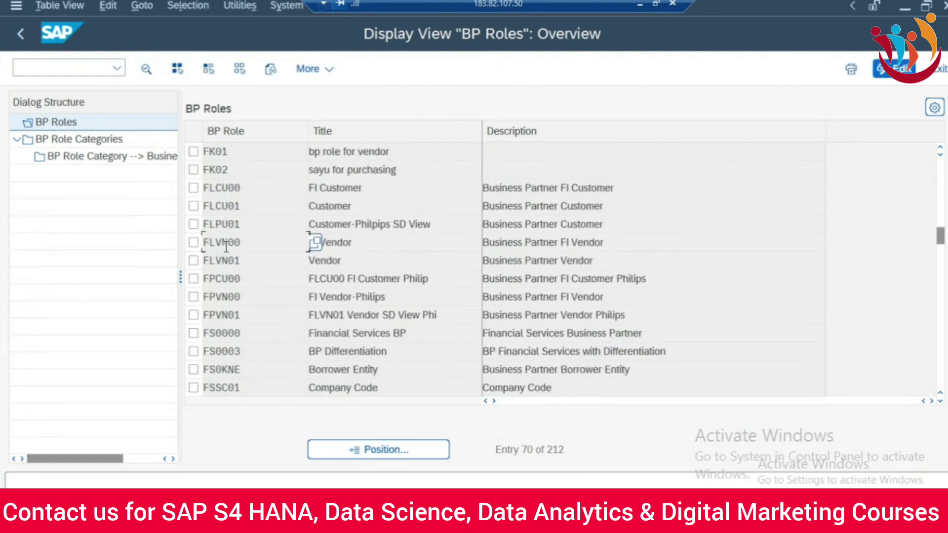
{"action": "left_click_drag", "start_coordinate": [246, 242], "coordinate": [192, 248]}
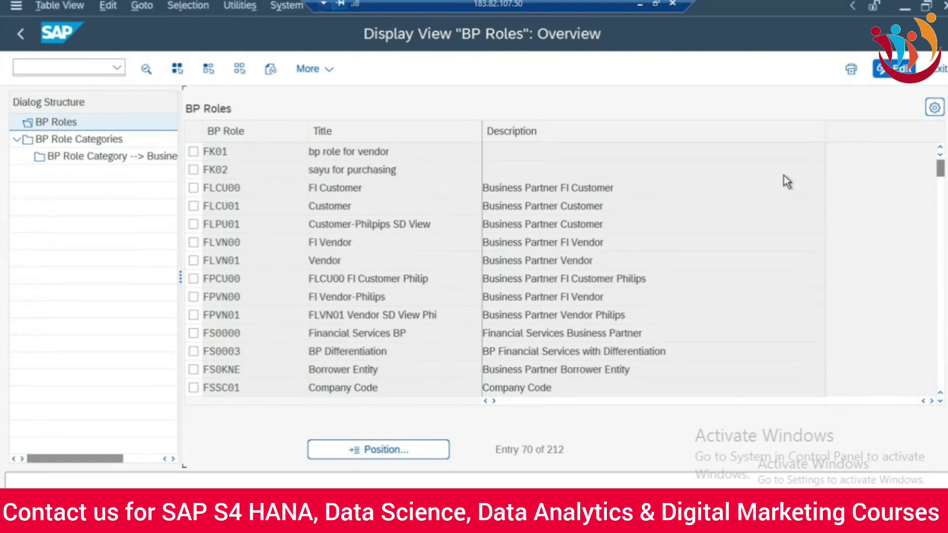
{"action": "scroll", "coordinate": [784, 176], "scroll_direction": "up", "scroll_amount": 10}
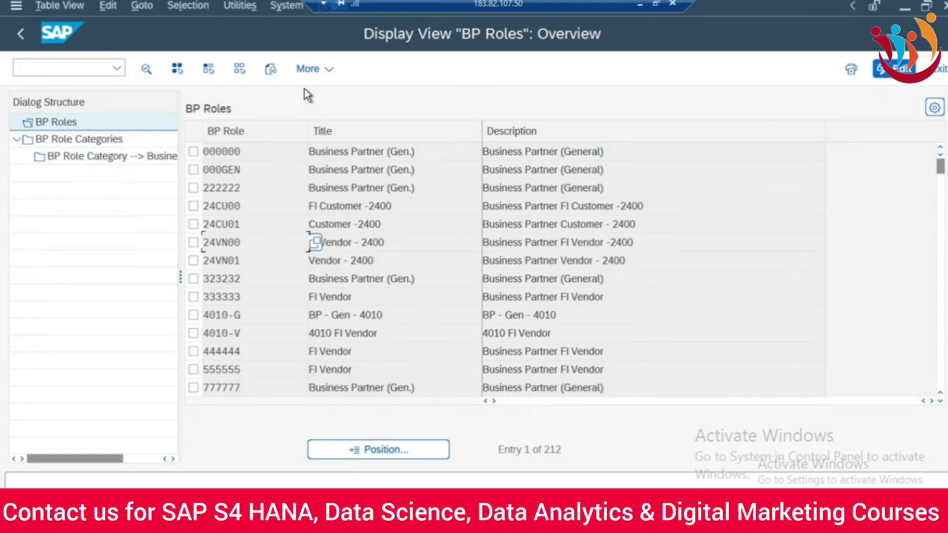
Return to the implementation guide, decline displaying locked data, and reopen Define BP Roles in change mode
{"action": "left_click", "coordinate": [19, 34]}
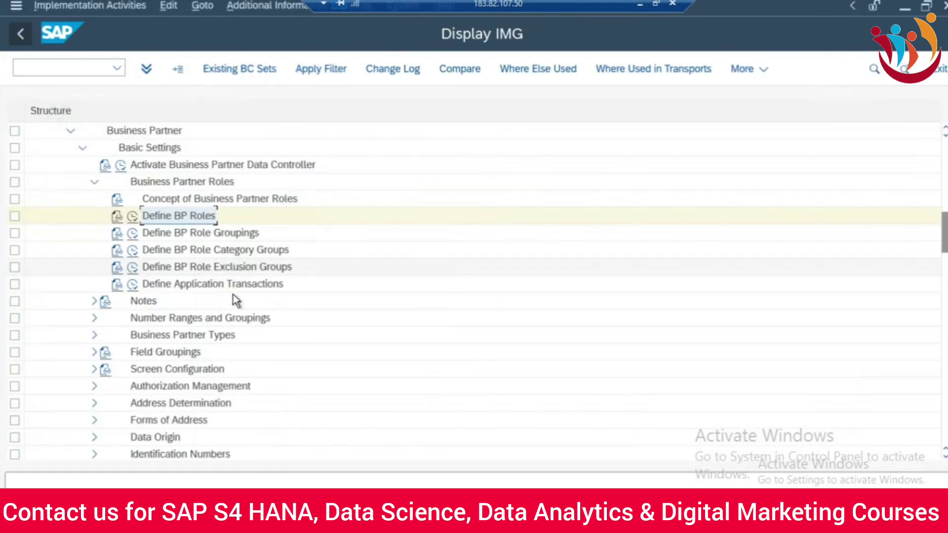
{"action": "left_click", "coordinate": [131, 217]}
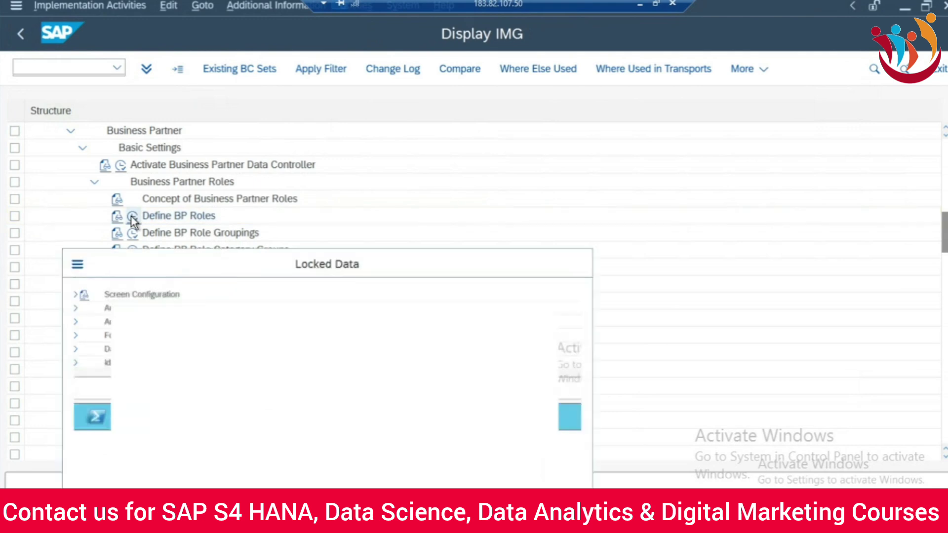
{"action": "left_click", "coordinate": [270, 473]}
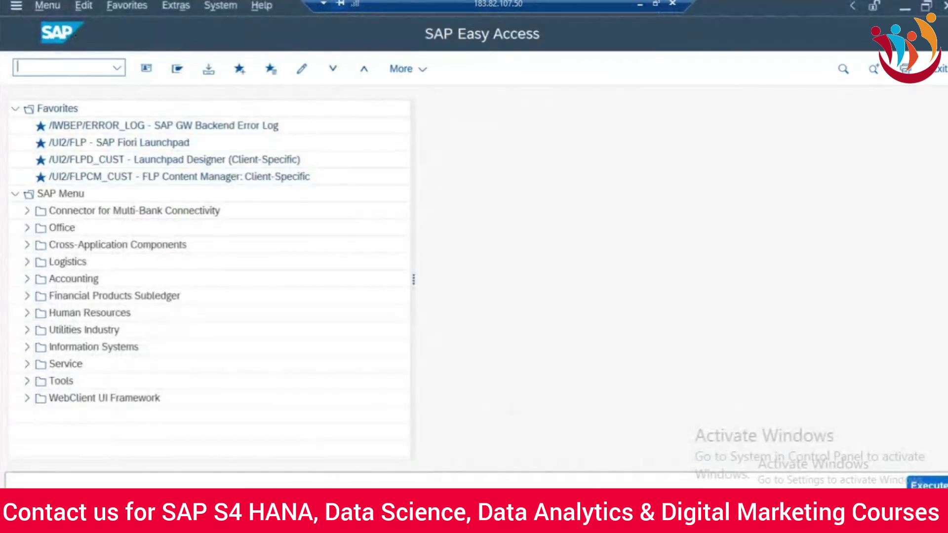
{"action": "mouse_move", "coordinate": [302, 524]}
{"action": "left_click", "coordinate": [250, 371]}
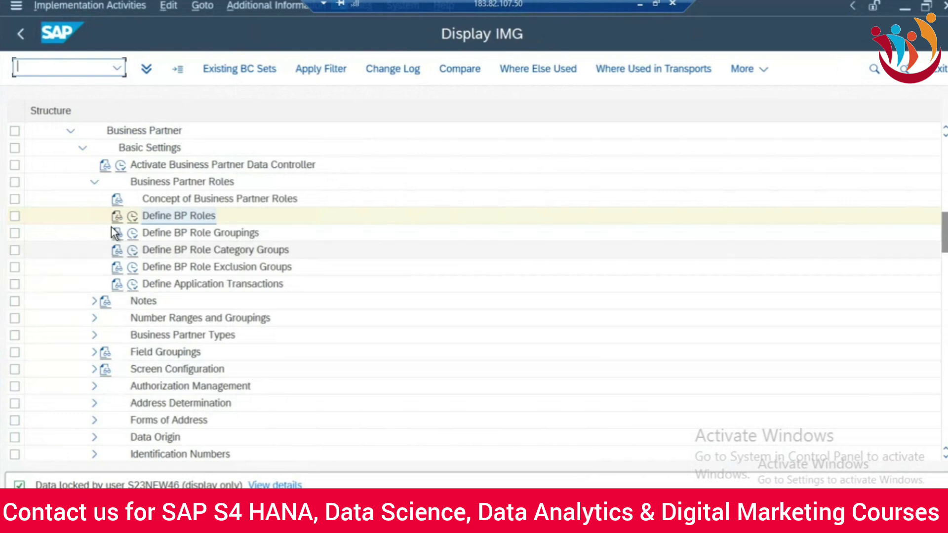
{"action": "left_click", "coordinate": [137, 215]}
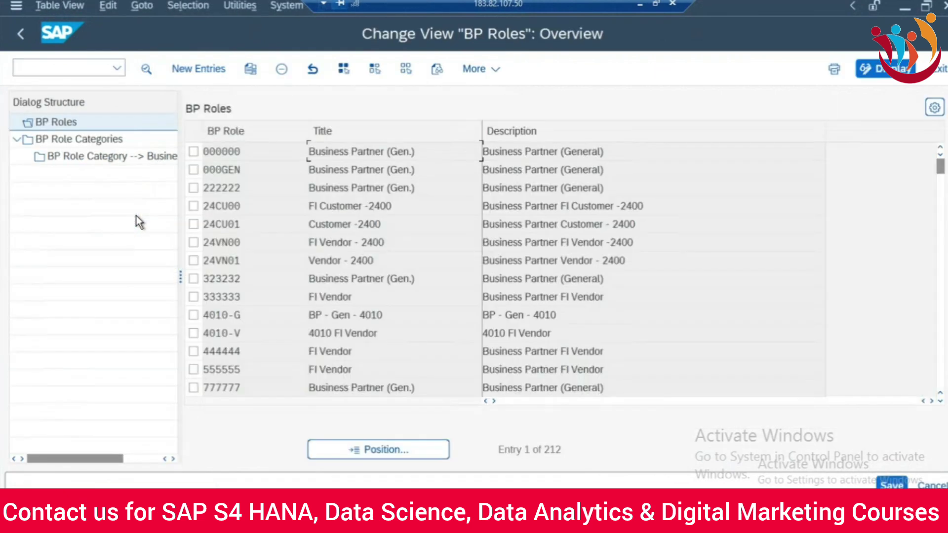
Start a copy of the general BP role 000000 and enter Z01GEN as the target BP role
{"action": "left_click", "coordinate": [193, 152]}
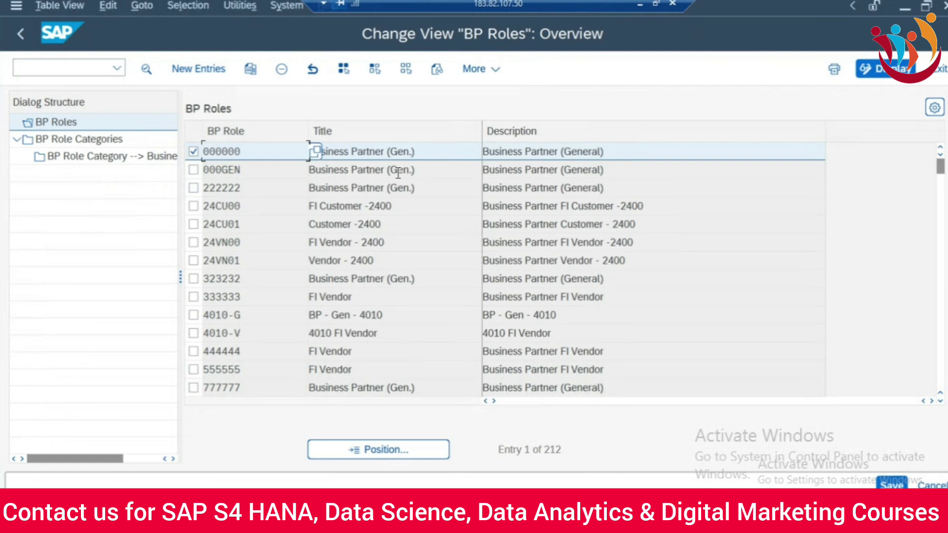
{"action": "left_click", "coordinate": [250, 69]}
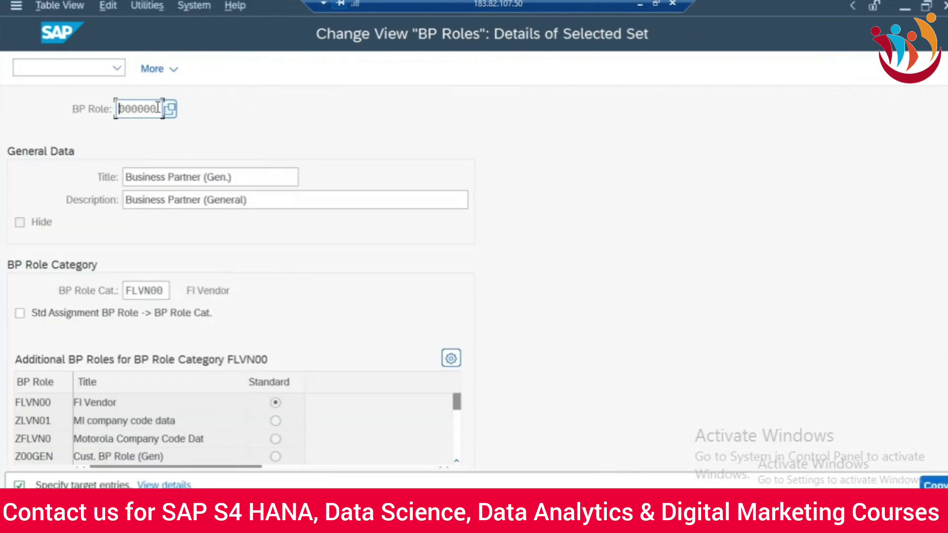
{"action": "left_click_drag", "start_coordinate": [163, 108], "coordinate": [91, 107]}
{"action": "key", "text": "BackSpace"}
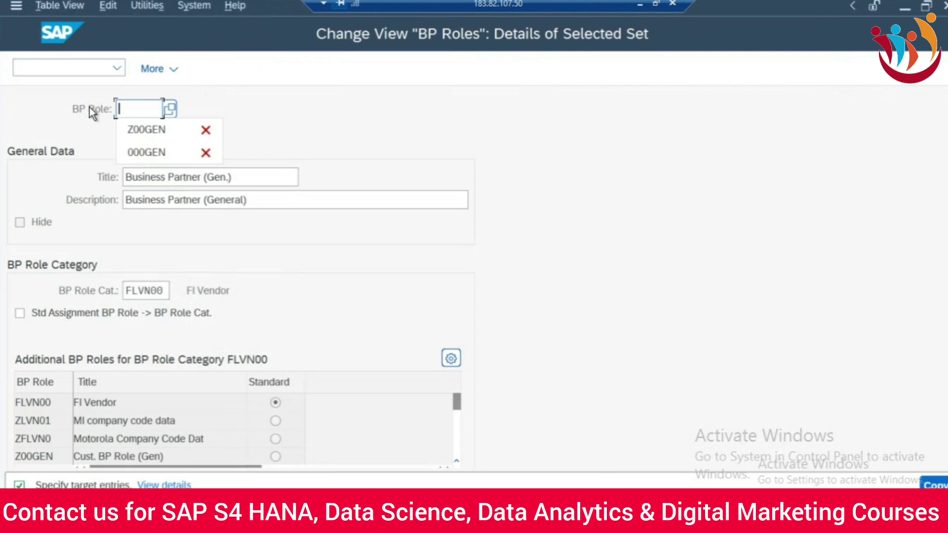
{"action": "type", "text": "Z"}
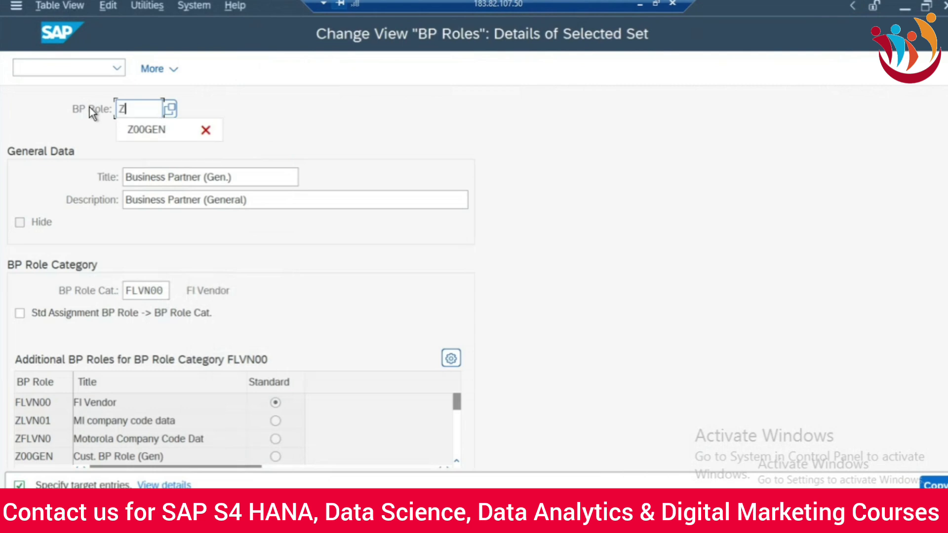
{"action": "type", "text": "01"}
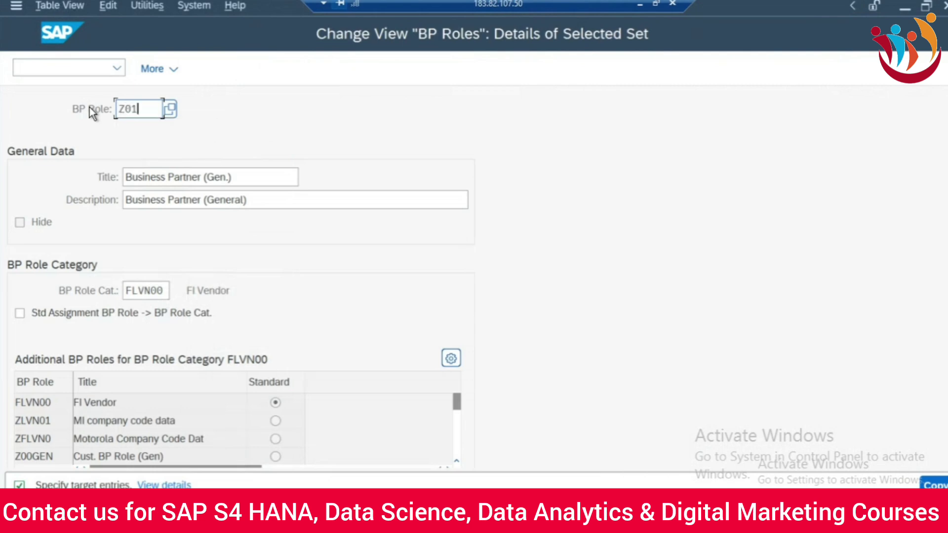
{"action": "type", "text": "GEN"}
{"action": "key", "text": "BackSpace"}
{"action": "type", "text": "N"}
Set the copied role's title to Cust. BP Role (Gen), keep its description, and confirm the copy
{"action": "left_click", "coordinate": [237, 172]}
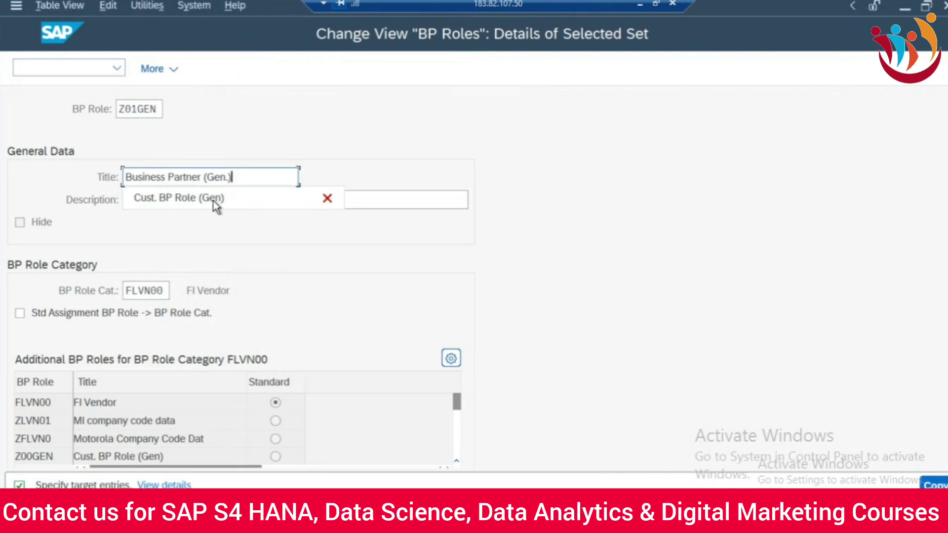
{"action": "left_click", "coordinate": [214, 199]}
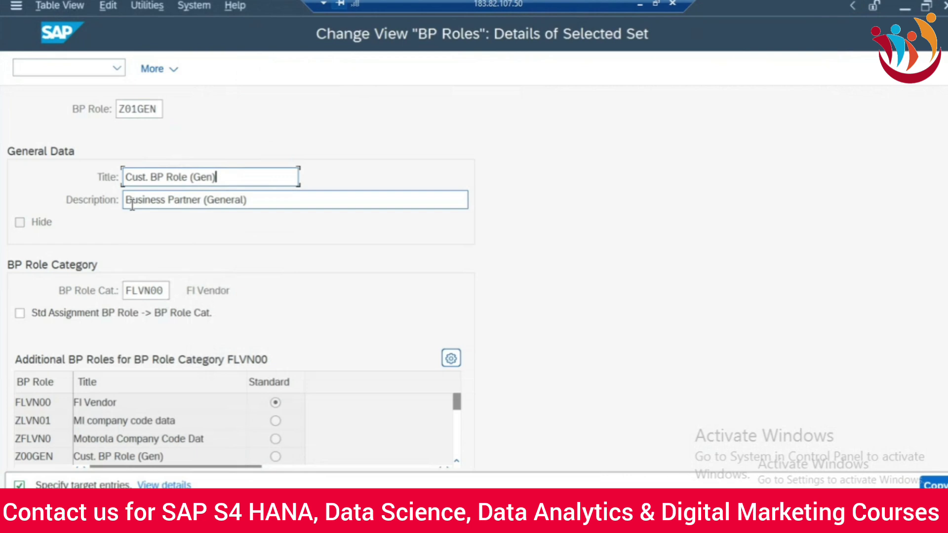
{"action": "left_click", "coordinate": [276, 204]}
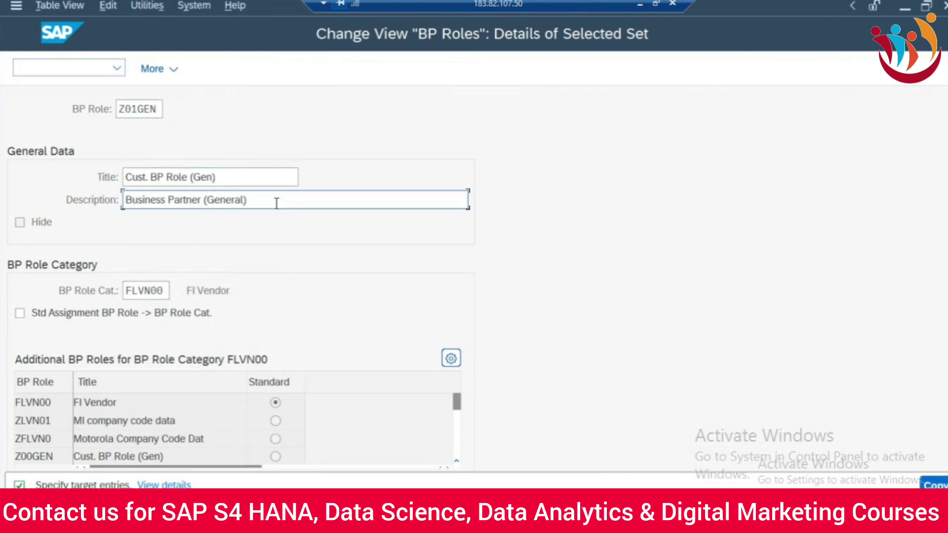
{"action": "key", "text": "Return"}
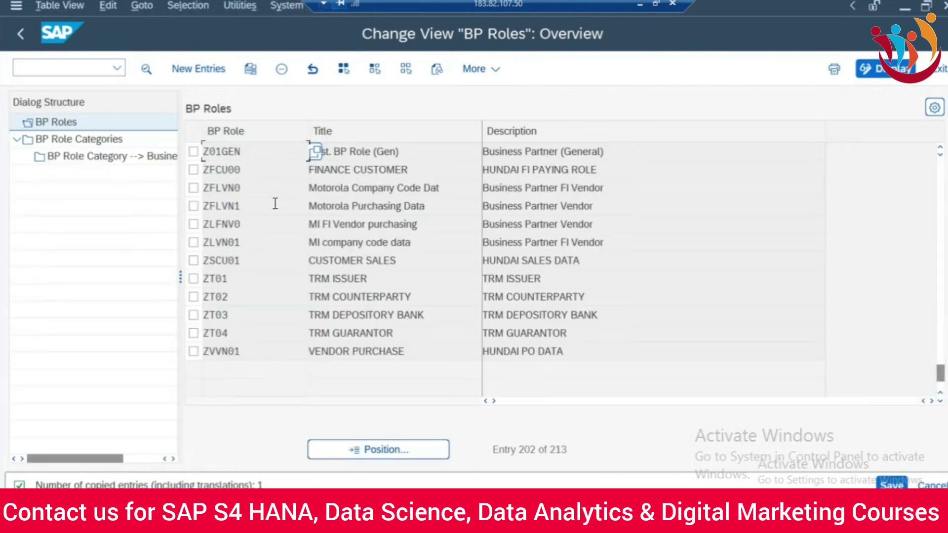
Save the new BP role and record it in the proposed BP Roles customizing request
{"action": "left_click", "coordinate": [893, 485]}
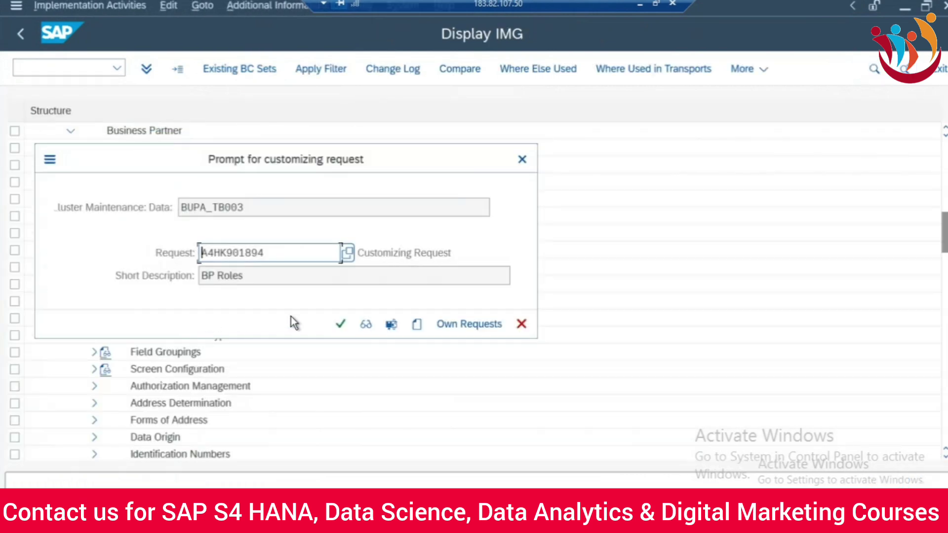
{"action": "left_click", "coordinate": [340, 323]}
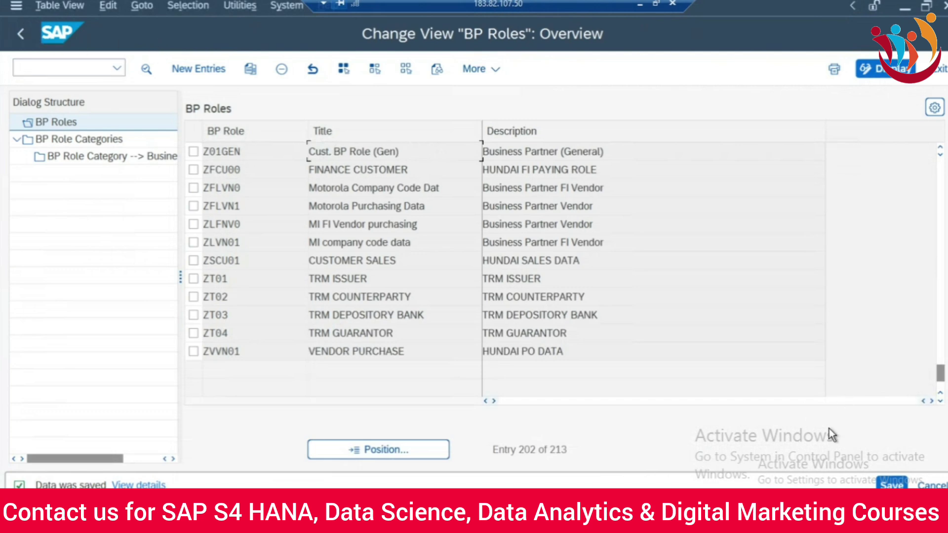
{"action": "left_click", "coordinate": [883, 484]}
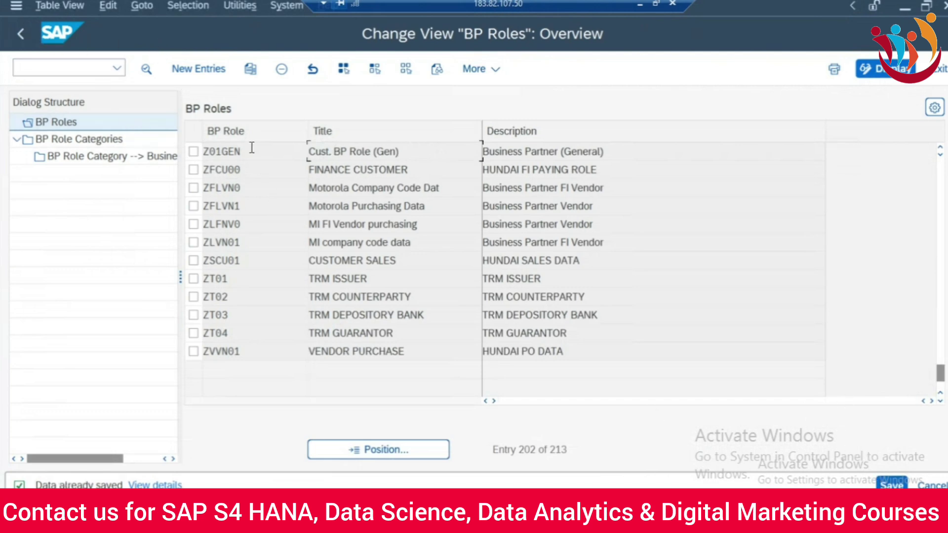
Leave customizing back to SAP Easy Access and start transaction BP
{"action": "left_click", "coordinate": [23, 31]}
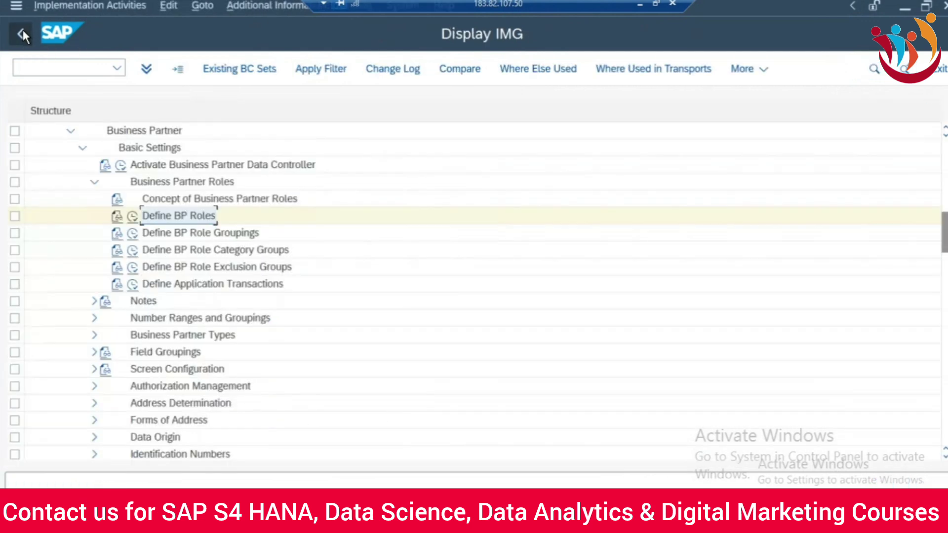
{"action": "left_click", "coordinate": [22, 32]}
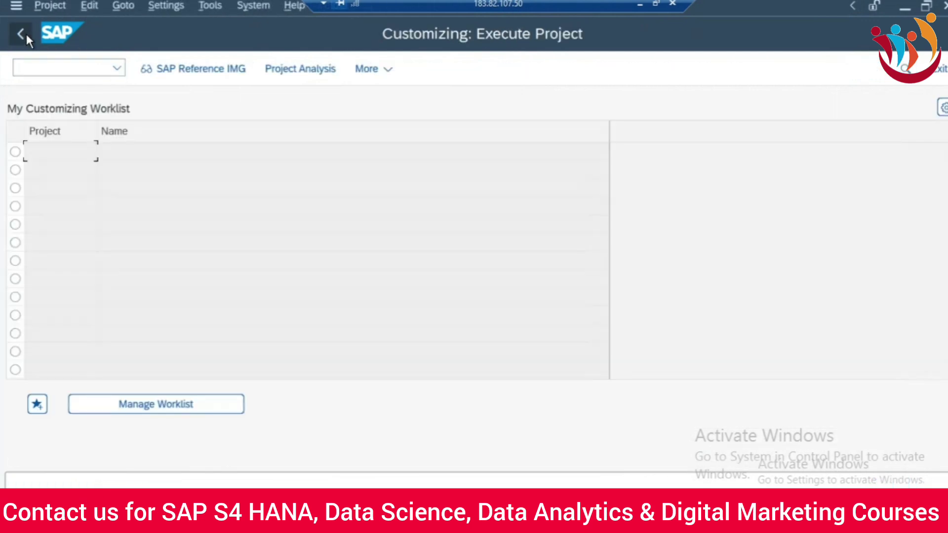
{"action": "left_click", "coordinate": [21, 34]}
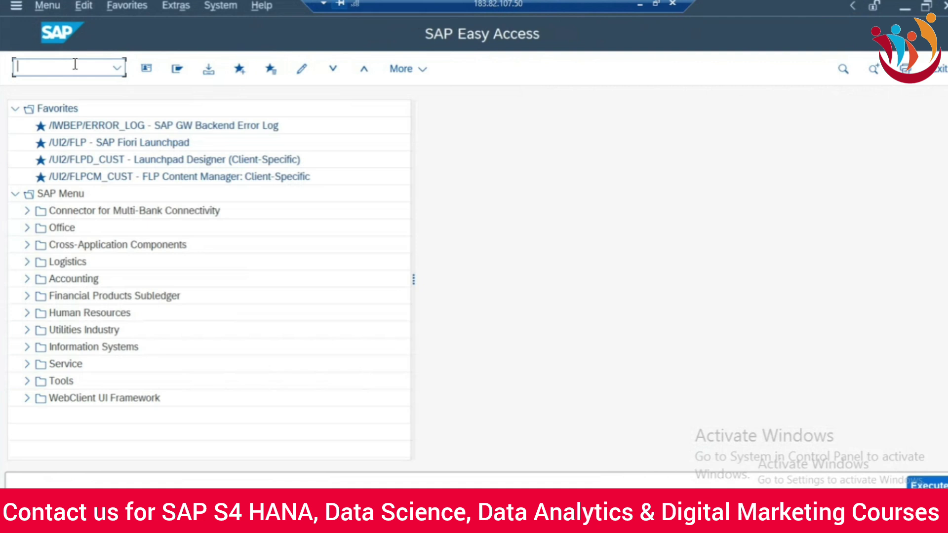
{"action": "type", "text": "bp"}
{"action": "key", "text": "Return"}
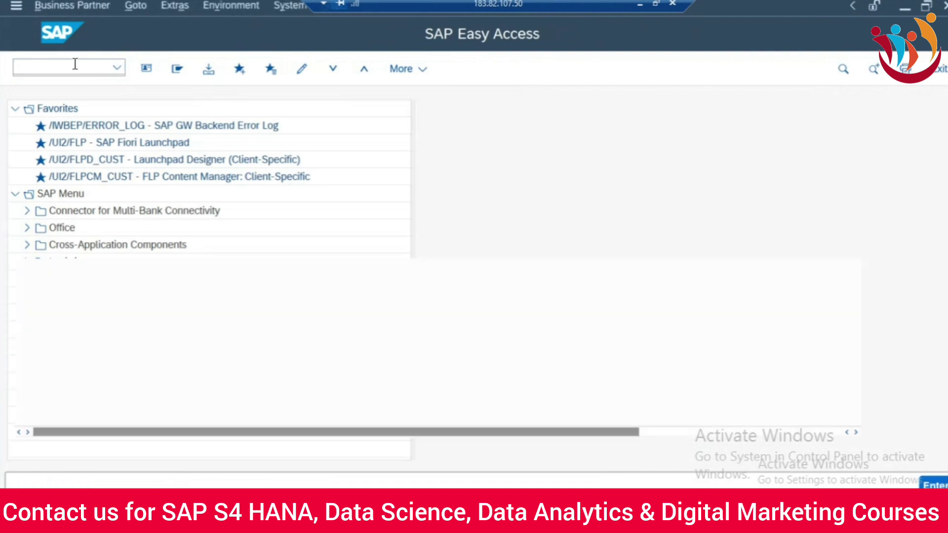
Start creating a business partner of type Organization in BP role Z01GEN Cust. BP Role (Gen) and confirm the role change
{"action": "left_click", "coordinate": [281, 69]}
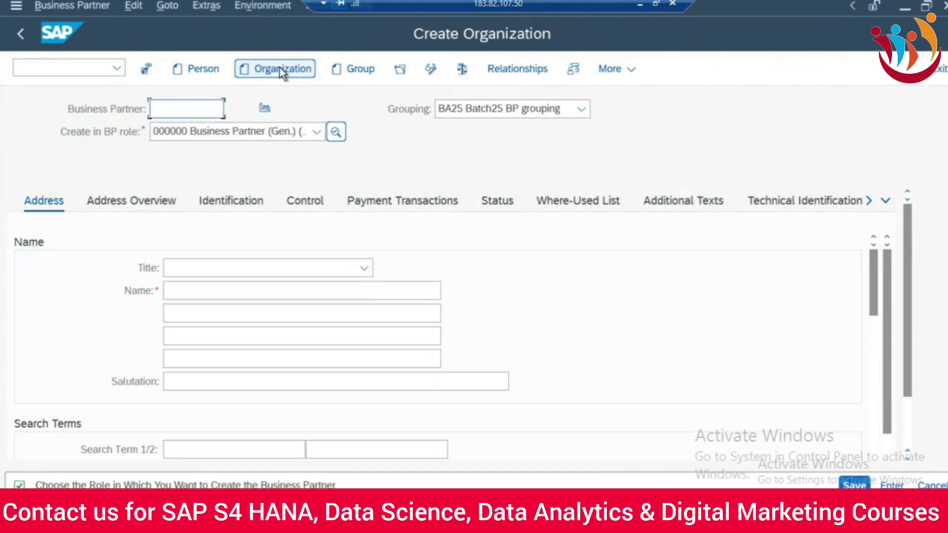
{"action": "left_click", "coordinate": [317, 132]}
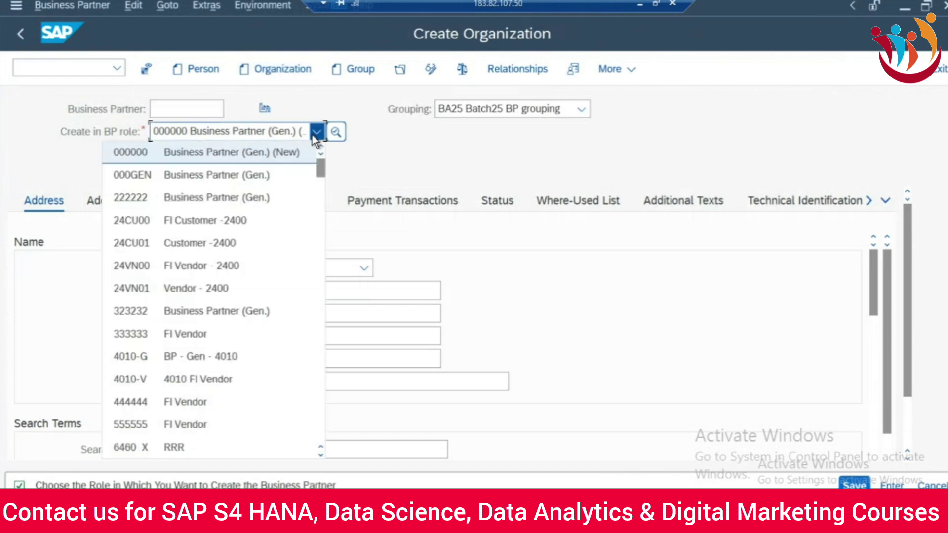
{"action": "scroll", "coordinate": [322, 197], "scroll_direction": "down", "scroll_amount": 1}
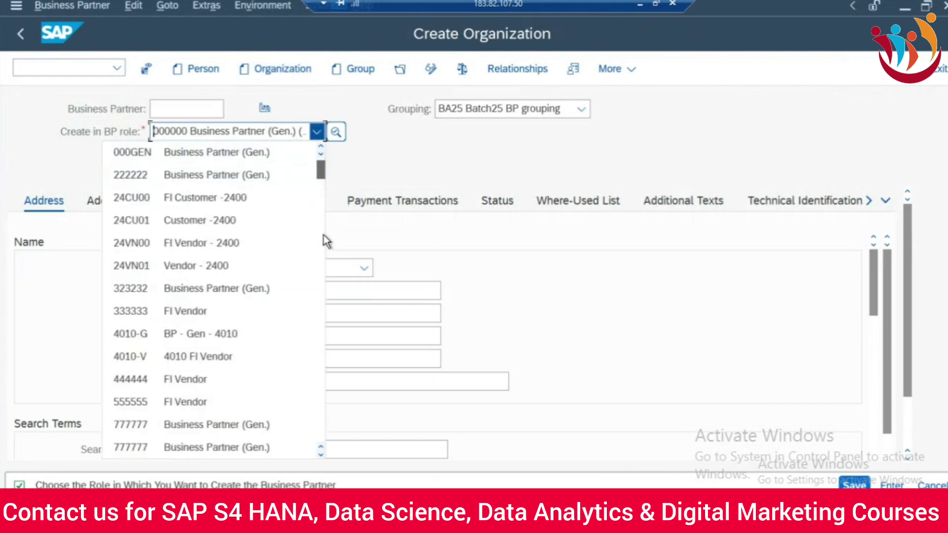
{"action": "left_click", "coordinate": [319, 349]}
{"action": "left_click", "coordinate": [317, 424]}
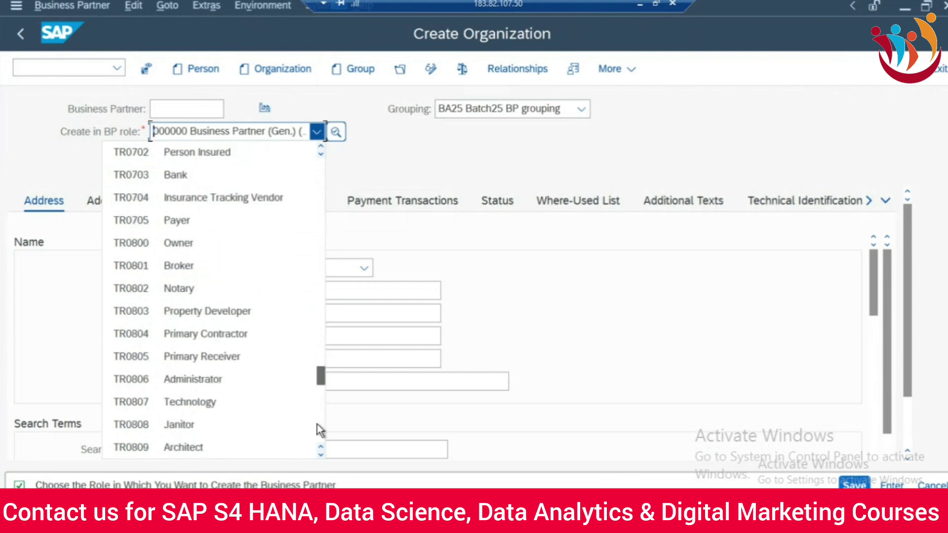
{"action": "scroll", "coordinate": [132, 269], "scroll_direction": "up", "scroll_amount": 2}
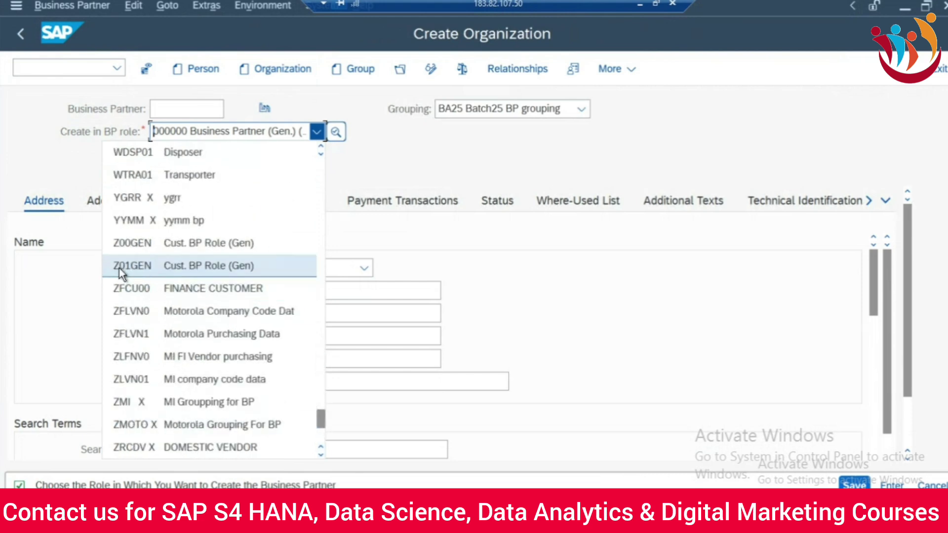
{"action": "left_click", "coordinate": [121, 270]}
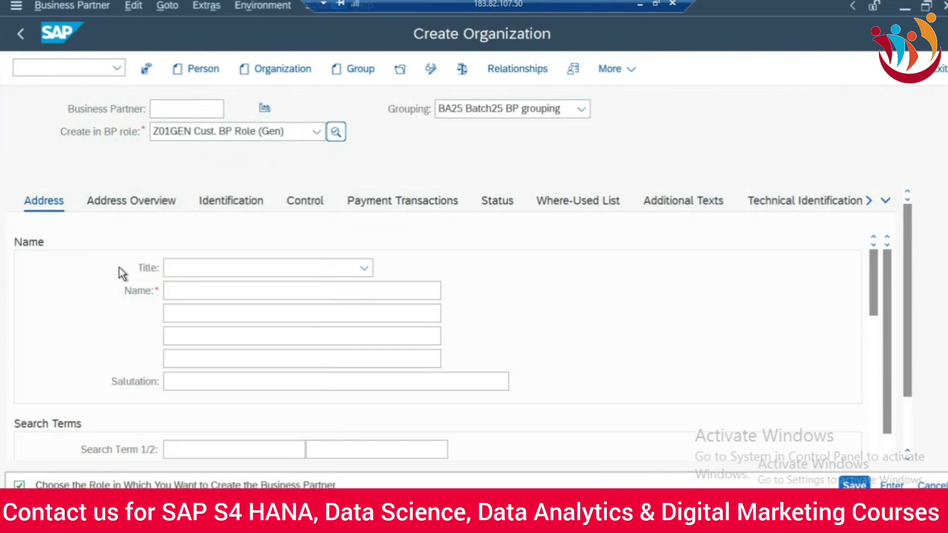
{"action": "left_click", "coordinate": [370, 437]}
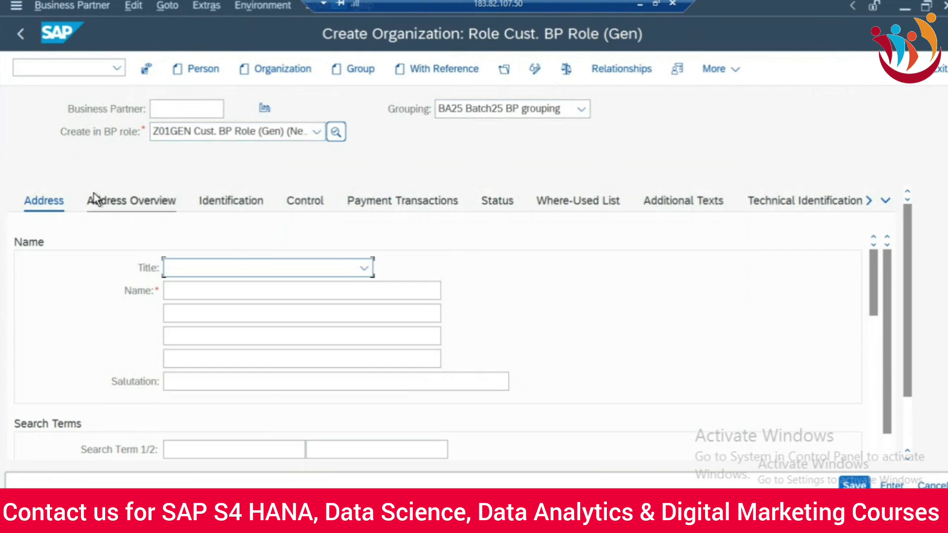
Set the organization's title to 0003 Company and its name to Test BP Vendor
{"action": "left_click", "coordinate": [364, 268]}
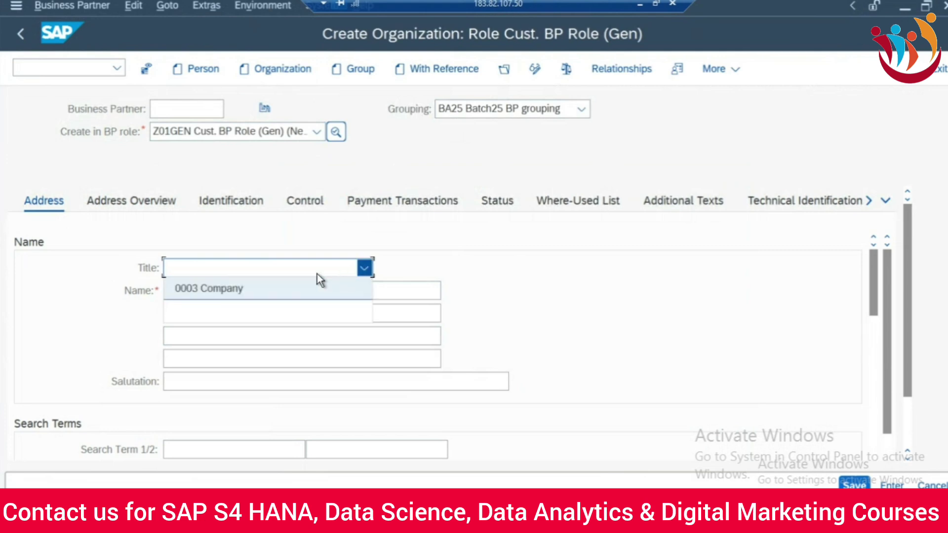
{"action": "left_click", "coordinate": [243, 288]}
{"action": "left_click", "coordinate": [241, 295]}
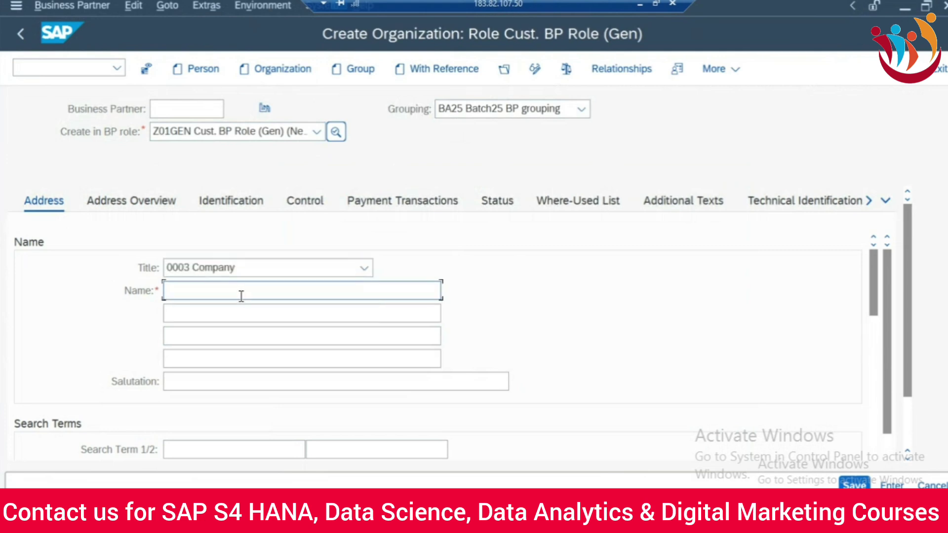
{"action": "left_click", "coordinate": [212, 310]}
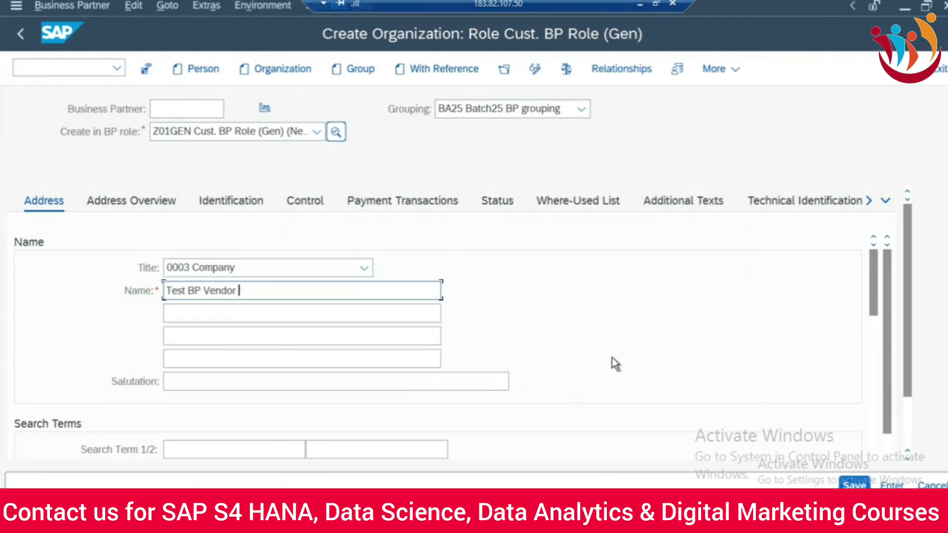
Set the street address country to IN and region to 13, and save the organization, acknowledging the duplicate check information
{"action": "scroll", "coordinate": [514, 348], "scroll_direction": "down", "scroll_amount": 5}
{"action": "left_click", "coordinate": [183, 313]}
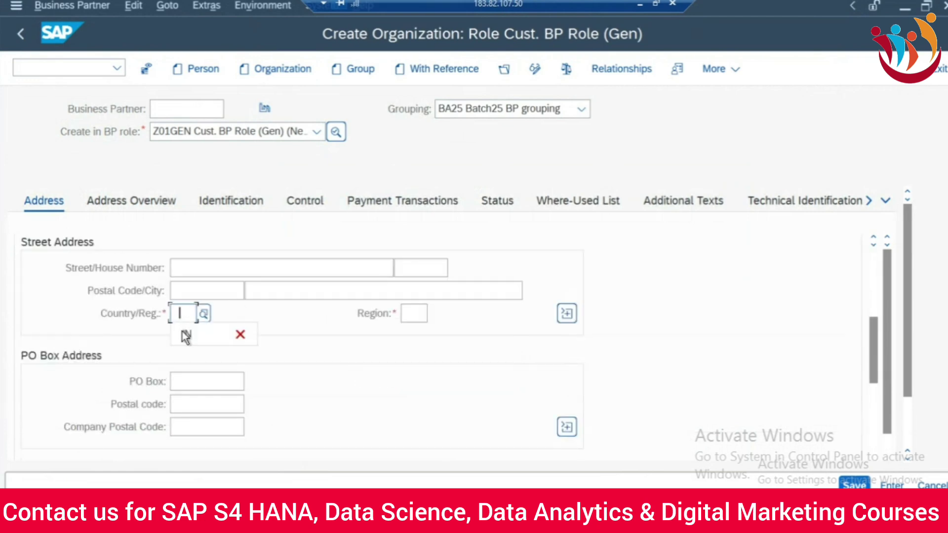
{"action": "left_click", "coordinate": [197, 336]}
{"action": "left_click", "coordinate": [417, 316]}
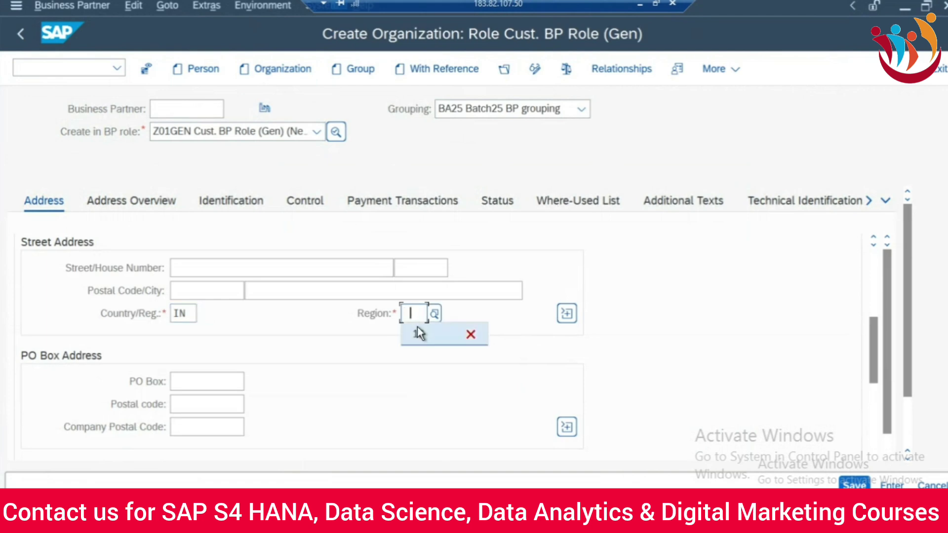
{"action": "left_click", "coordinate": [419, 336]}
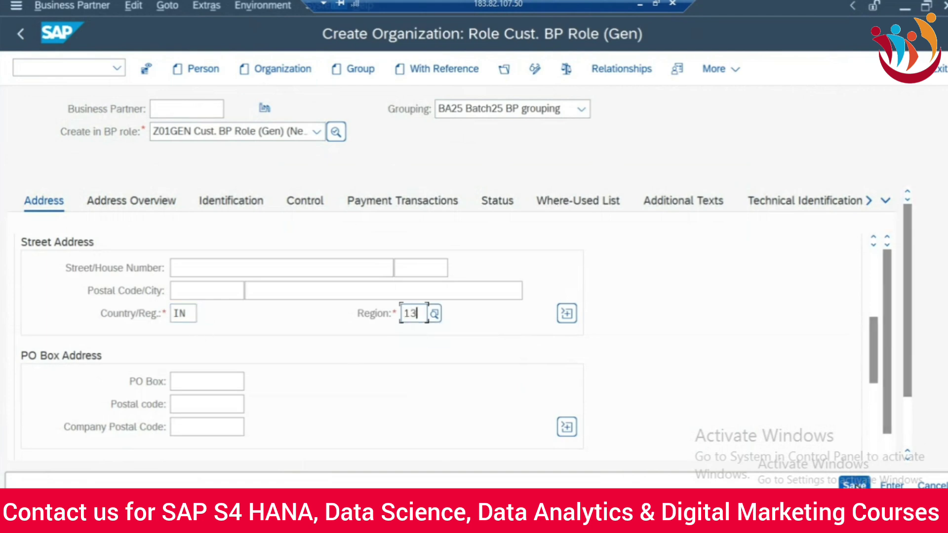
{"action": "key", "text": "Return"}
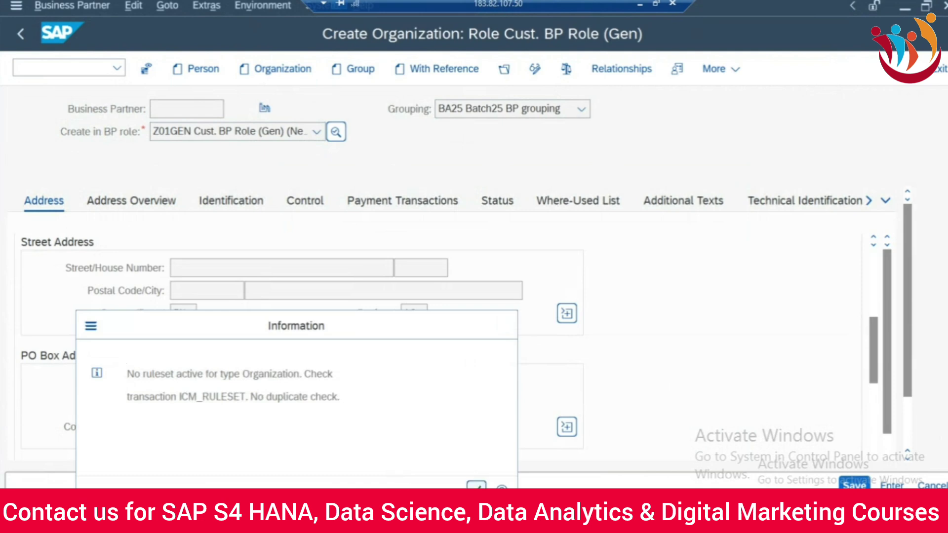
{"action": "left_click", "coordinate": [476, 486]}
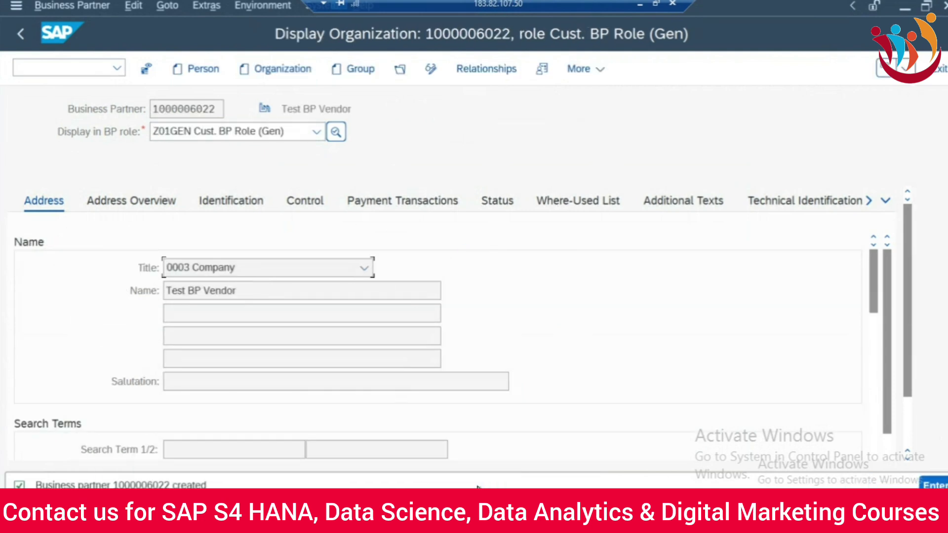
Examine the details of the business partner creation message, close them, and return to the organization display window
{"action": "left_click", "coordinate": [176, 483]}
{"action": "double_click", "coordinate": [176, 483]}
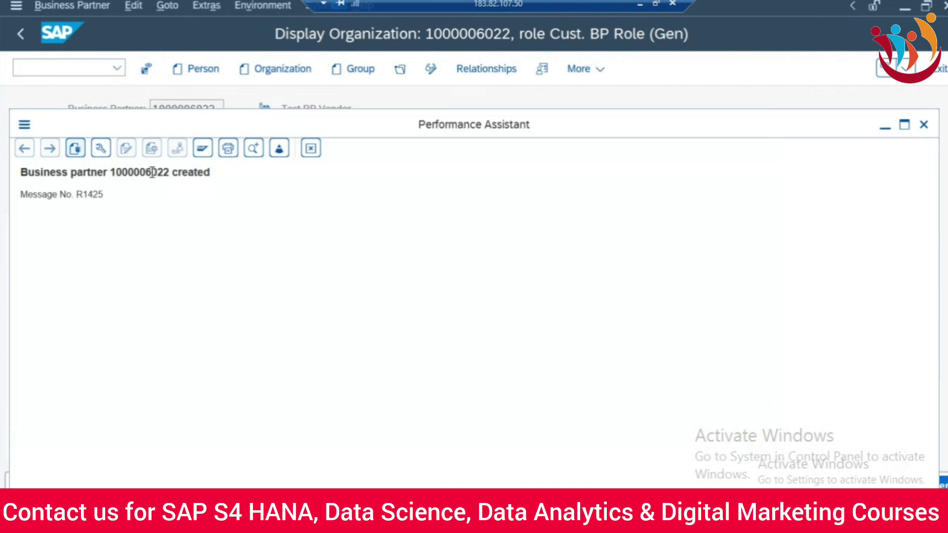
{"action": "left_click", "coordinate": [924, 125]}
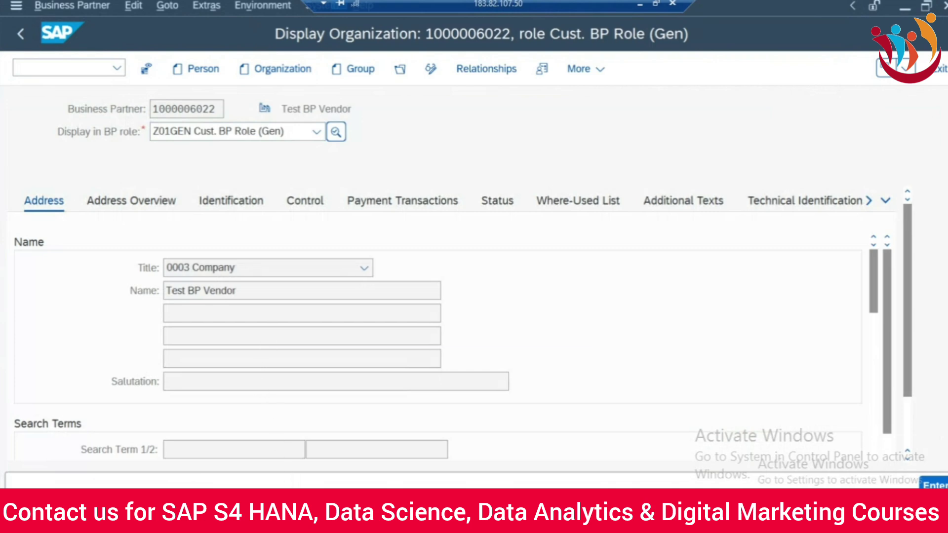
{"action": "mouse_move", "coordinate": [290, 441]}
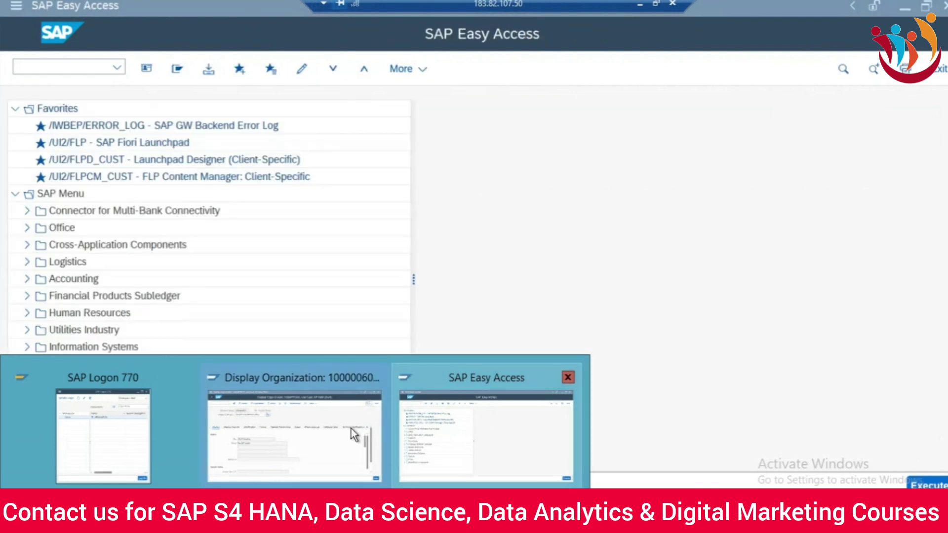
{"action": "left_click", "coordinate": [323, 431]}
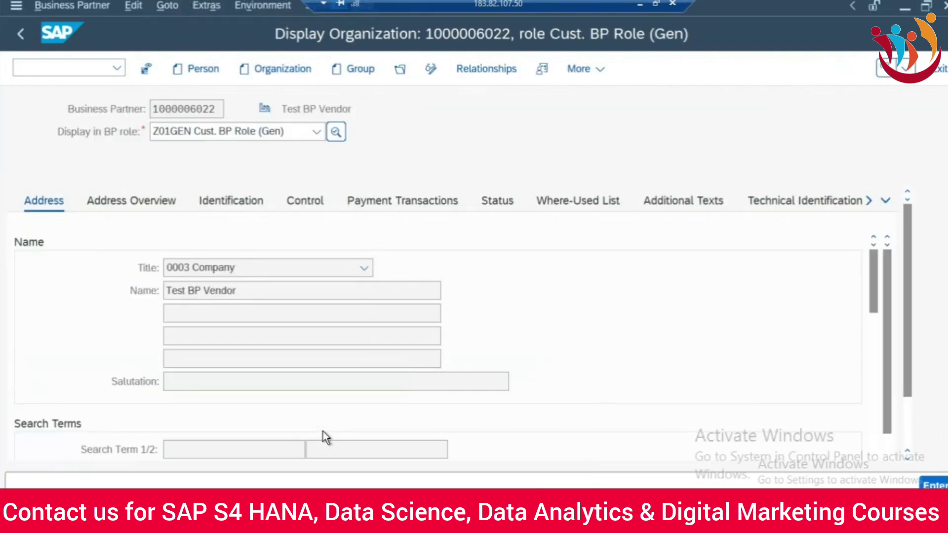